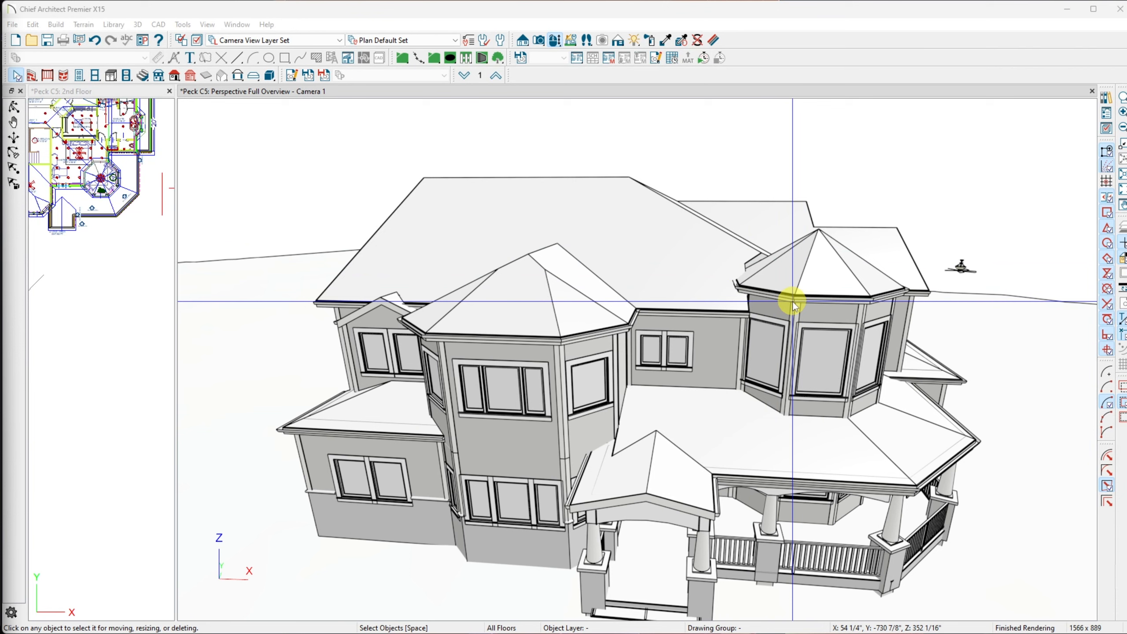
Examine the front of the house in the perspective overview, including the bay, the entry porch and the corner turret
{"action": "scroll", "coordinate": [806, 385], "scroll_direction": "up", "scroll_amount": 10}
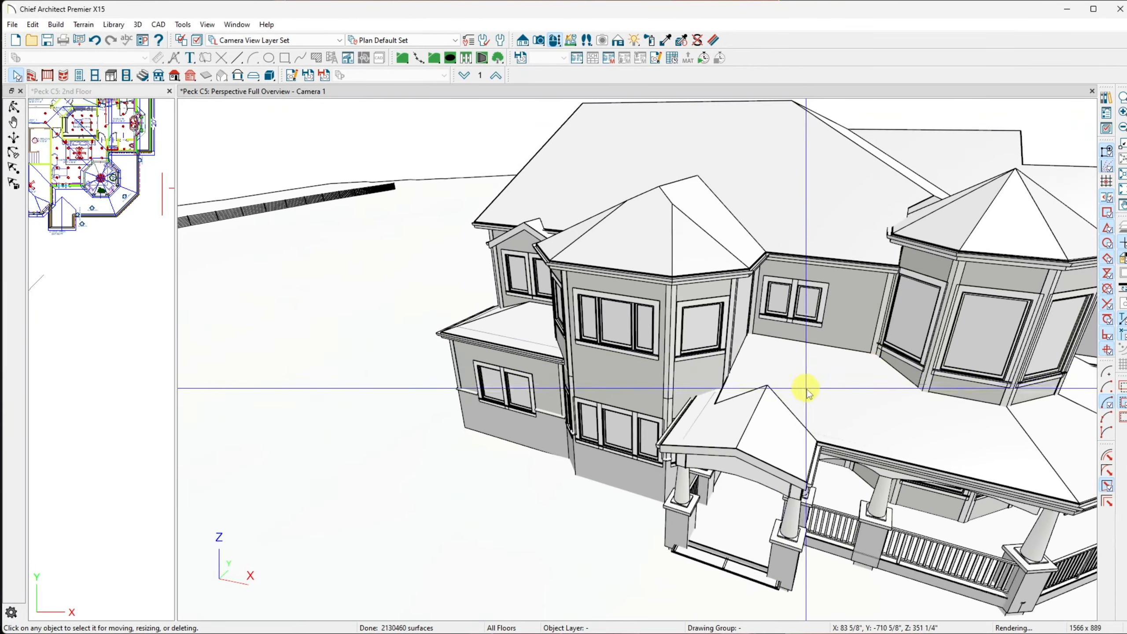
{"action": "scroll", "coordinate": [803, 390], "scroll_direction": "up", "scroll_amount": 5}
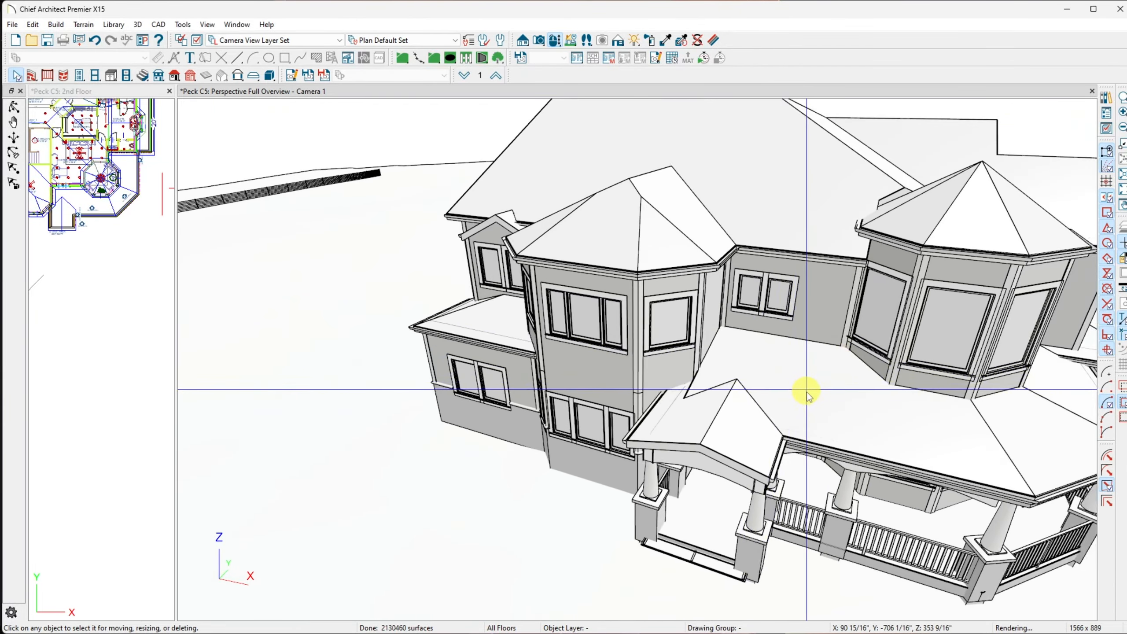
{"action": "middle_click_drag", "start_coordinate": [767, 391], "coordinate": [616, 340]}
{"action": "middle_click_drag", "start_coordinate": [579, 407], "coordinate": [385, 515]}
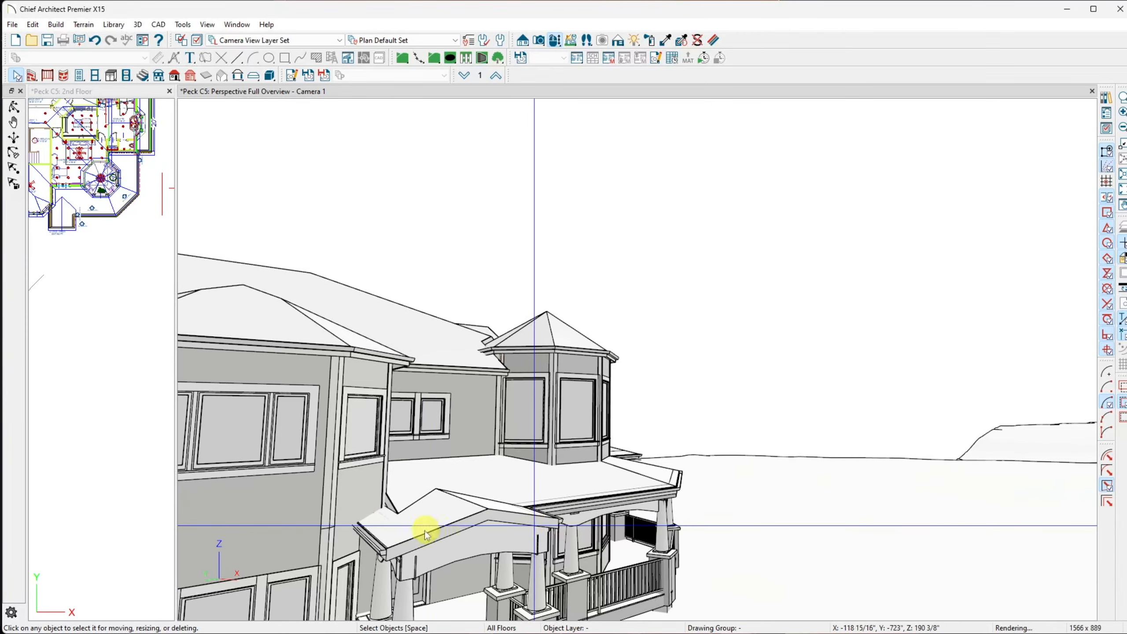
{"action": "key", "text": "Left"}
{"action": "key", "text": "Left"}
{"action": "key", "text": "Left"}
{"action": "key", "text": "Left"}
{"action": "key", "text": "Left"}
{"action": "key", "text": "Left"}
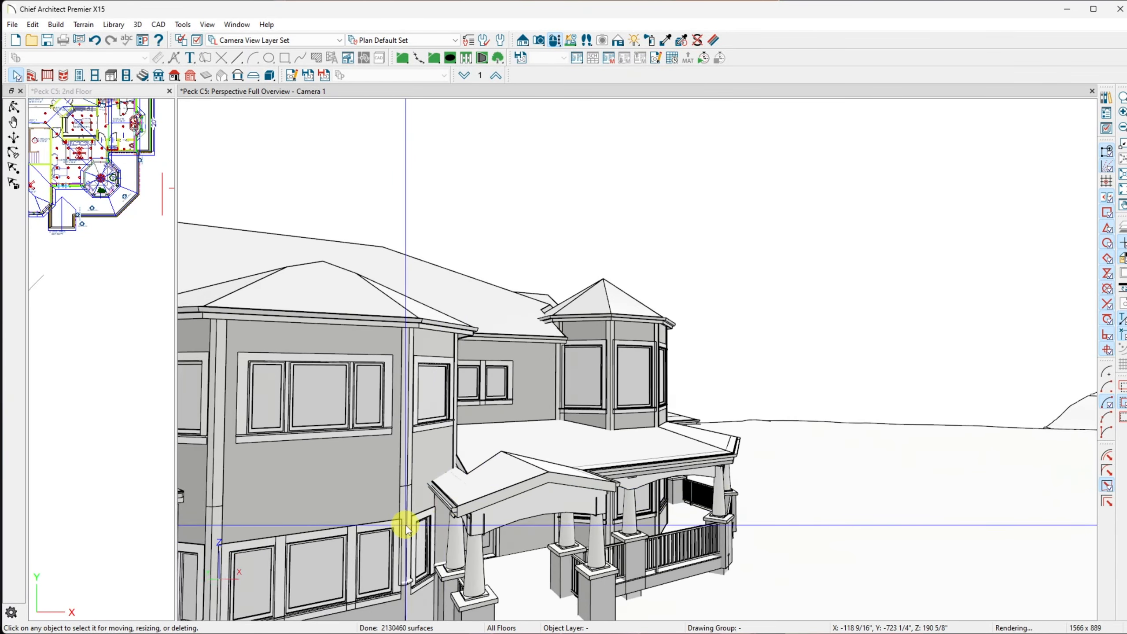
{"action": "key", "text": "Left"}
{"action": "key", "text": "Left"}
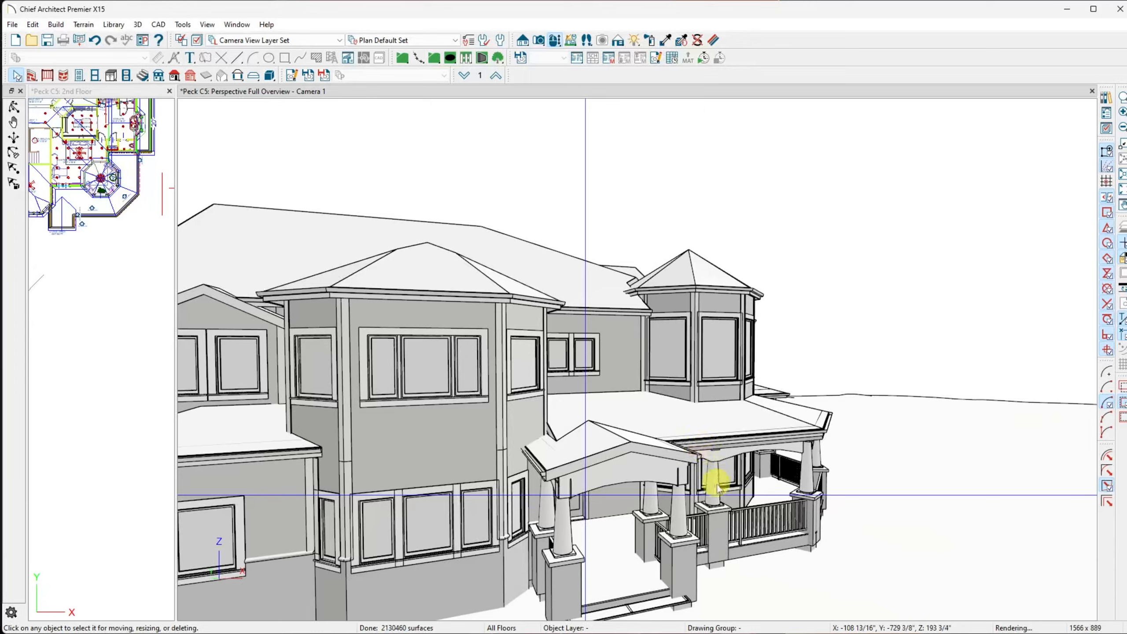
{"action": "key", "text": "Left"}
{"action": "key", "text": "Left"}
{"action": "key", "text": "Left"}
{"action": "key", "text": "Left"}
{"action": "key", "text": "Left"}
{"action": "key", "text": "Left"}
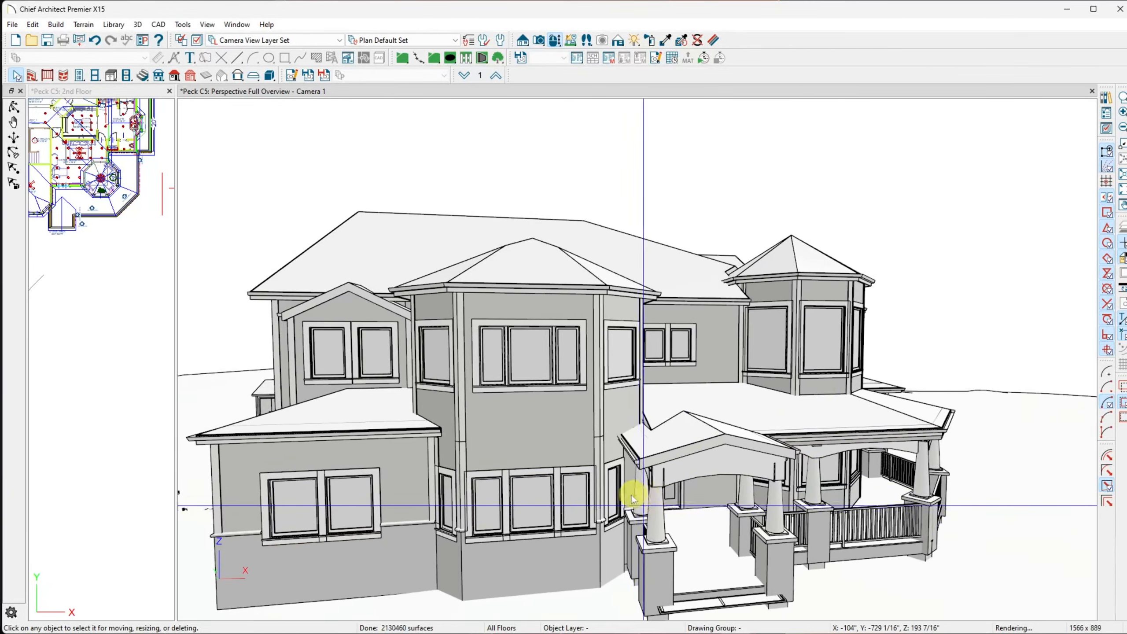
{"action": "key", "text": "Up"}
{"action": "key", "text": "Up"}
{"action": "key", "text": "Up"}
{"action": "key", "text": "Up"}
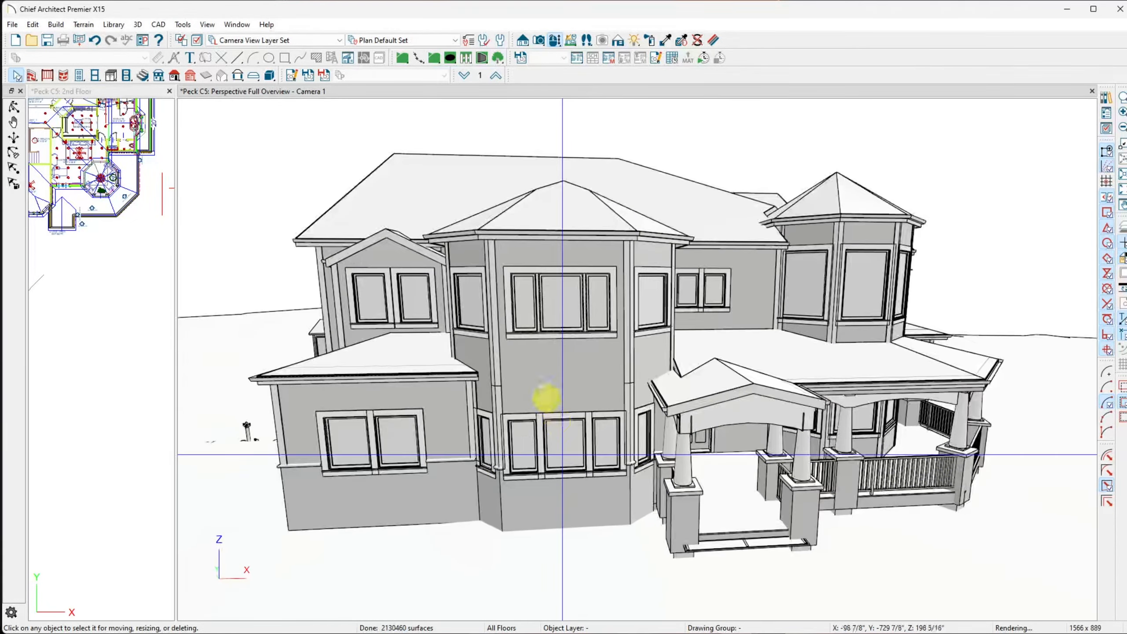
Inspect the roof planes around the sides and rear of the house, including the front bay and the octagonal turret
{"action": "left_click_drag", "start_coordinate": [450, 281], "coordinate": [325, 300]}
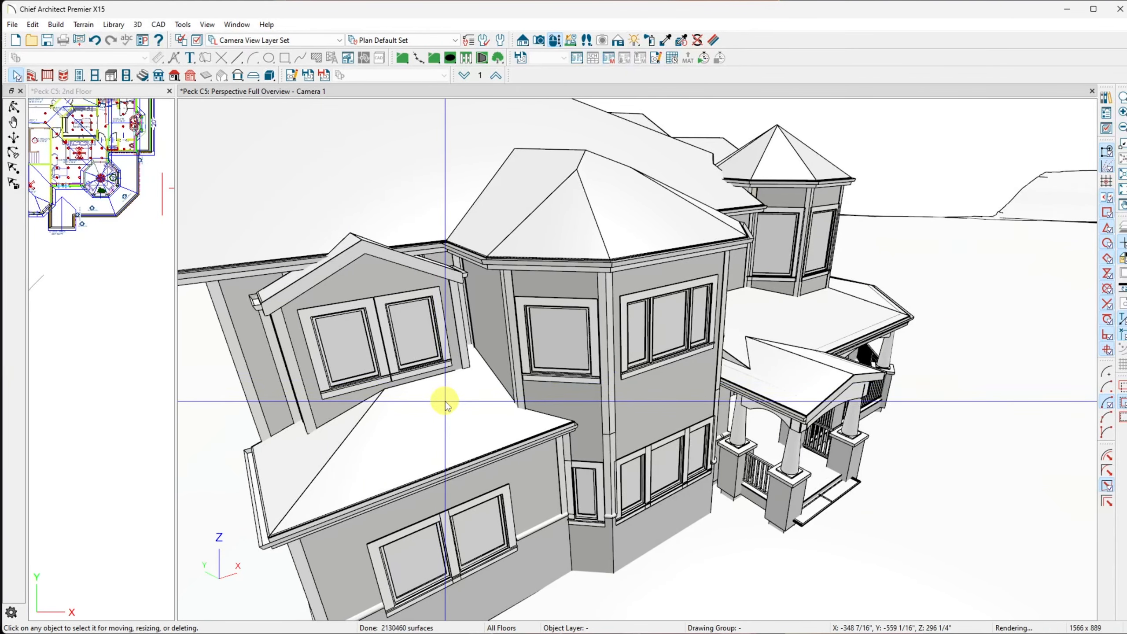
{"action": "scroll", "coordinate": [432, 397], "scroll_direction": "up", "scroll_amount": 10}
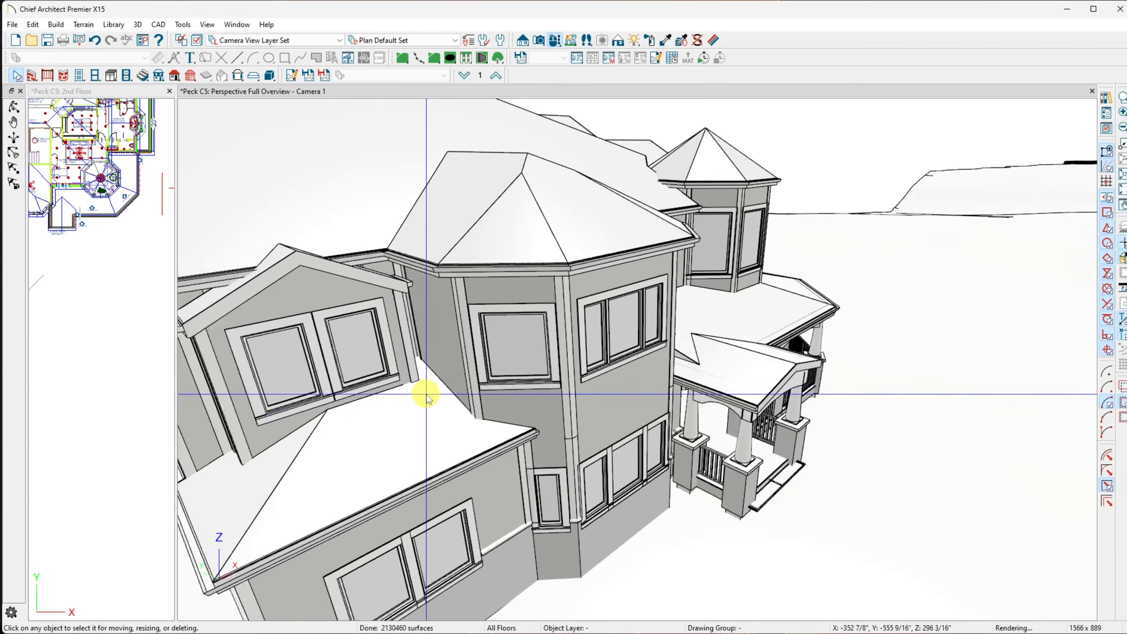
{"action": "scroll", "coordinate": [433, 398], "scroll_direction": "up", "scroll_amount": 10}
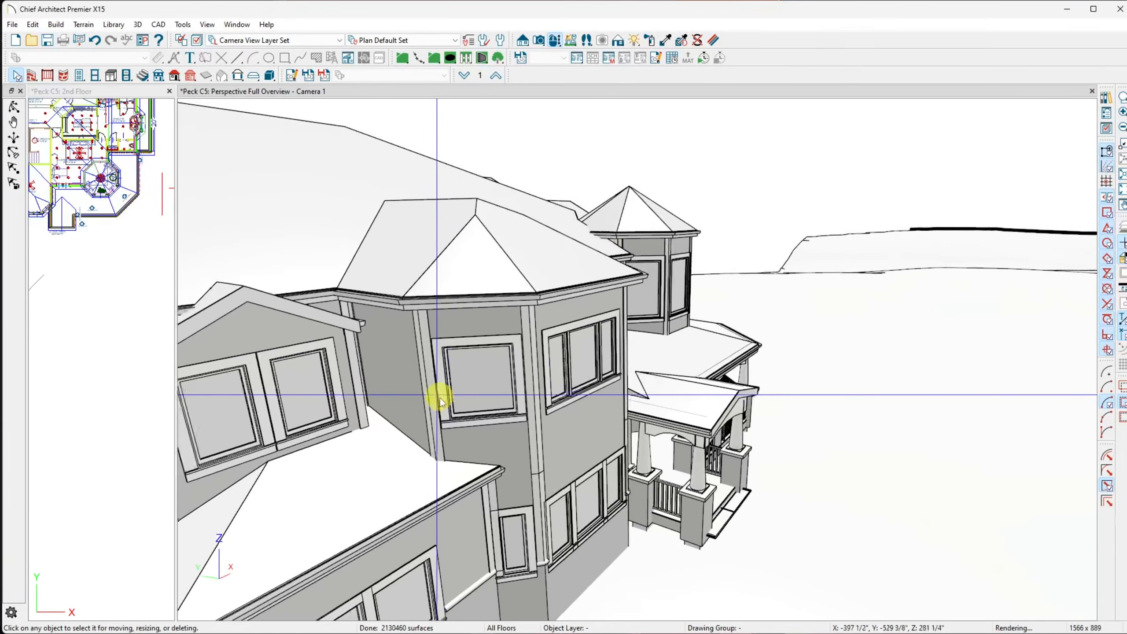
{"action": "scroll", "coordinate": [439, 399], "scroll_direction": "up", "scroll_amount": 10}
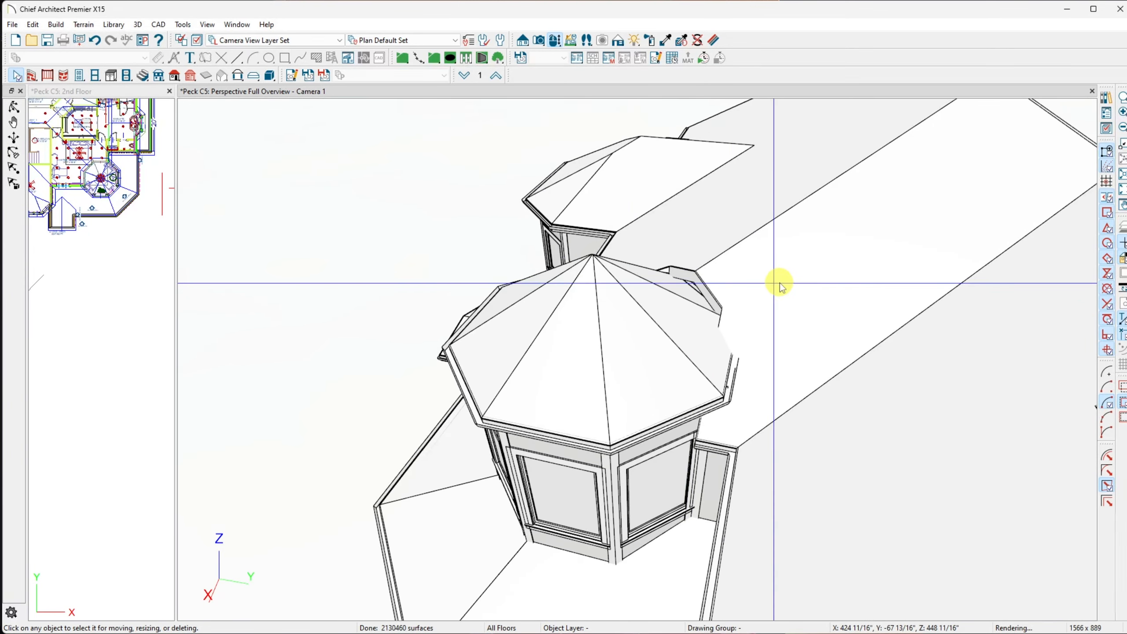
{"action": "scroll", "coordinate": [780, 283], "scroll_direction": "down", "scroll_amount": 5}
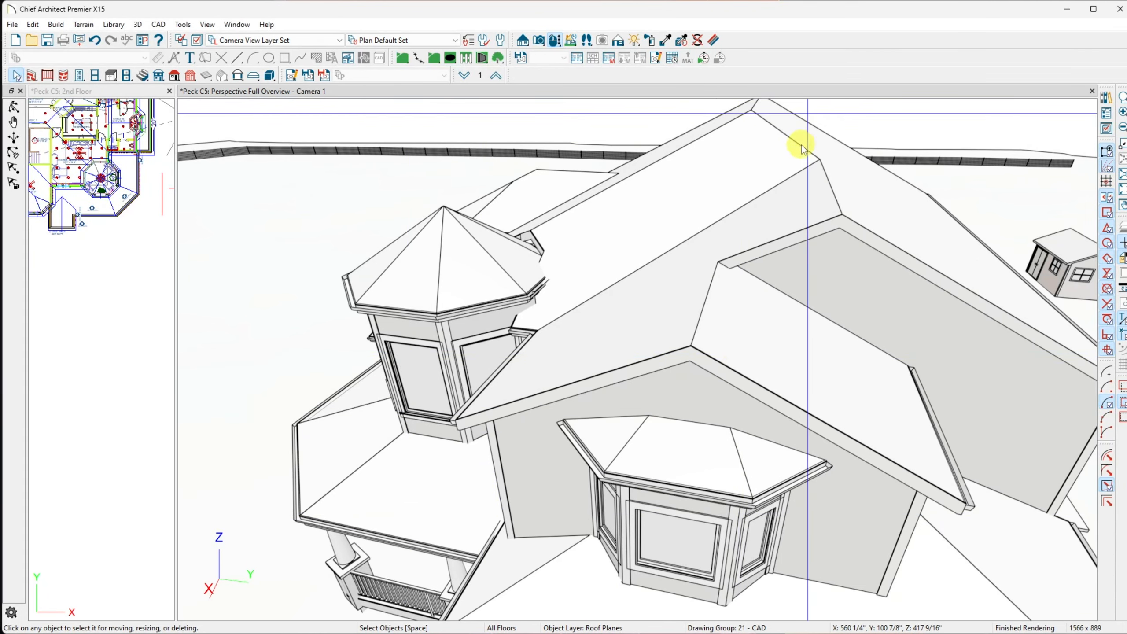
{"action": "middle_click_drag", "start_coordinate": [802, 146], "coordinate": [747, 385]}
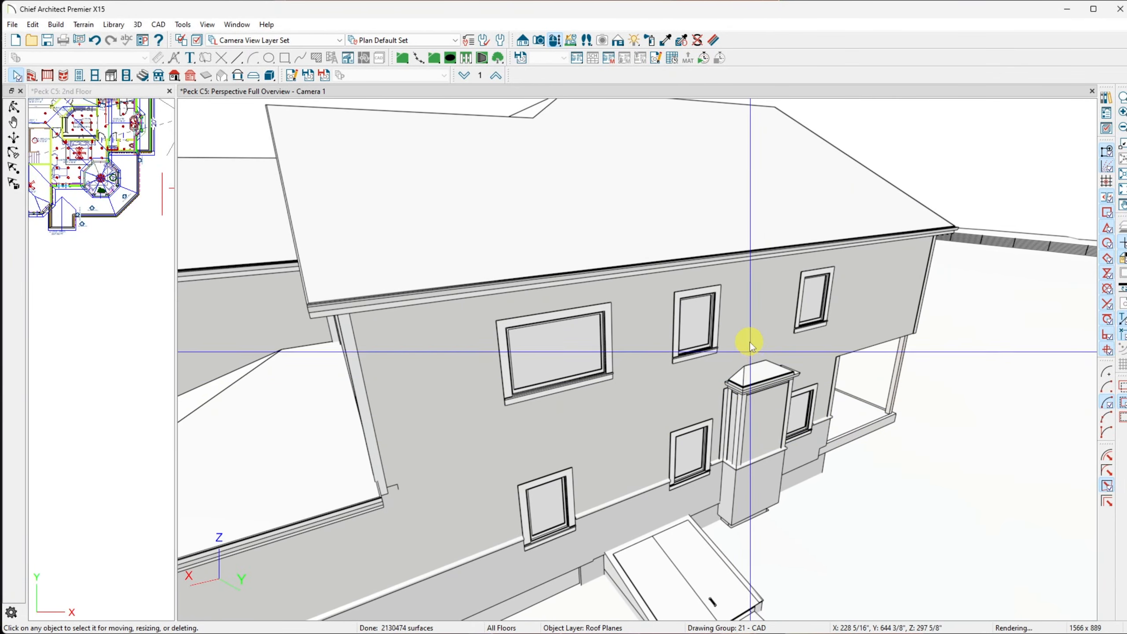
{"action": "middle_click_drag", "start_coordinate": [751, 341], "coordinate": [749, 377]}
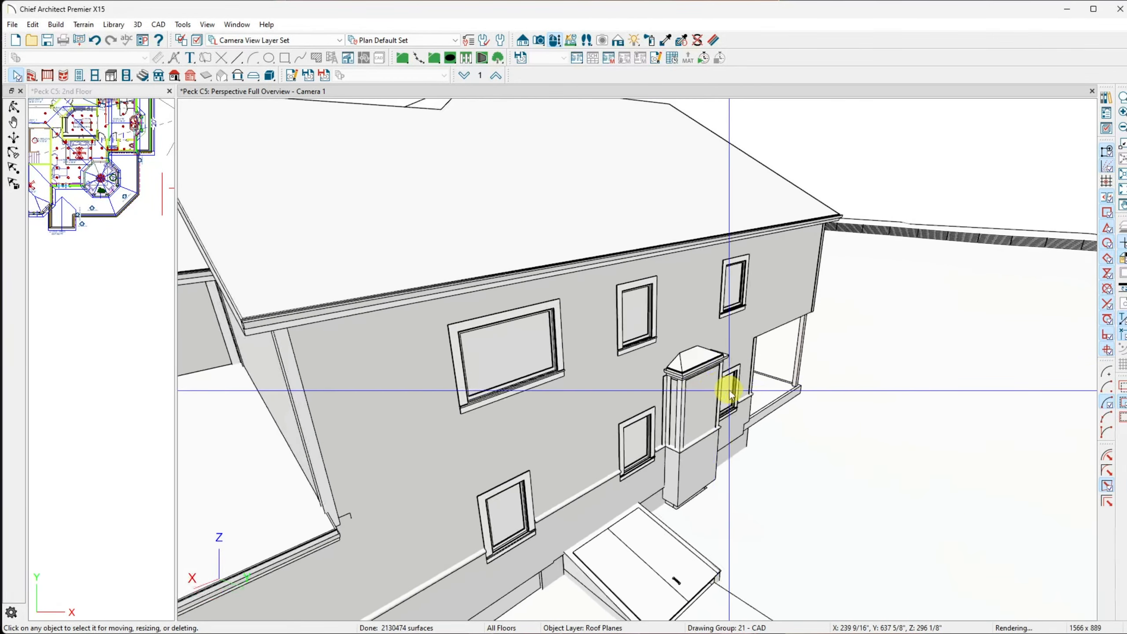
{"action": "middle_click_drag", "start_coordinate": [730, 393], "coordinate": [462, 256]}
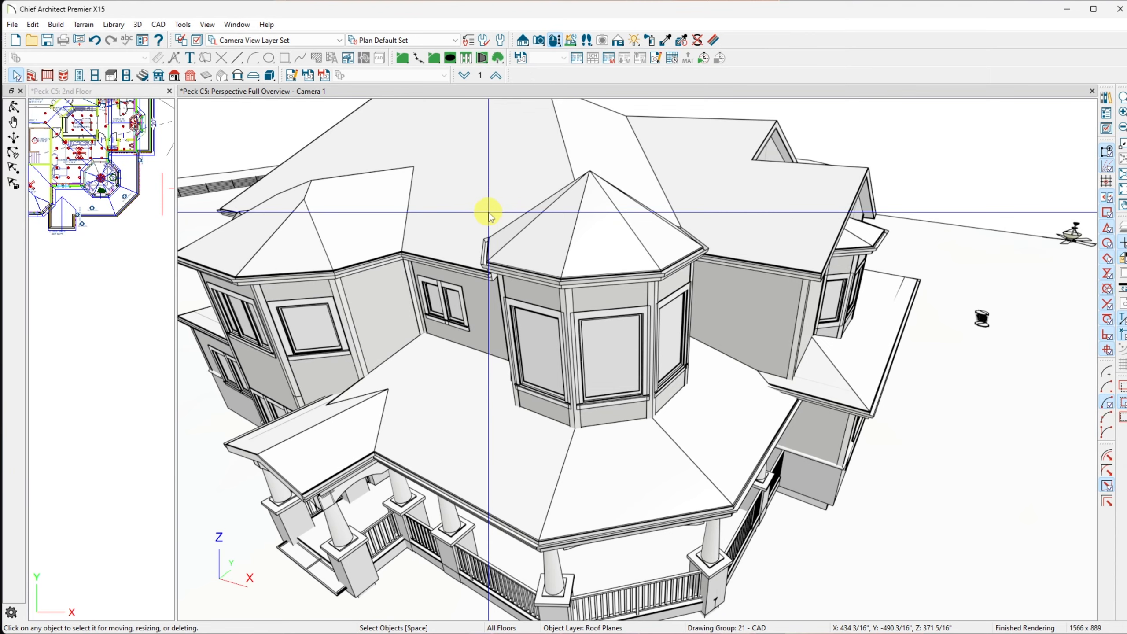
{"action": "middle_click_drag", "start_coordinate": [543, 277], "coordinate": [614, 262]}
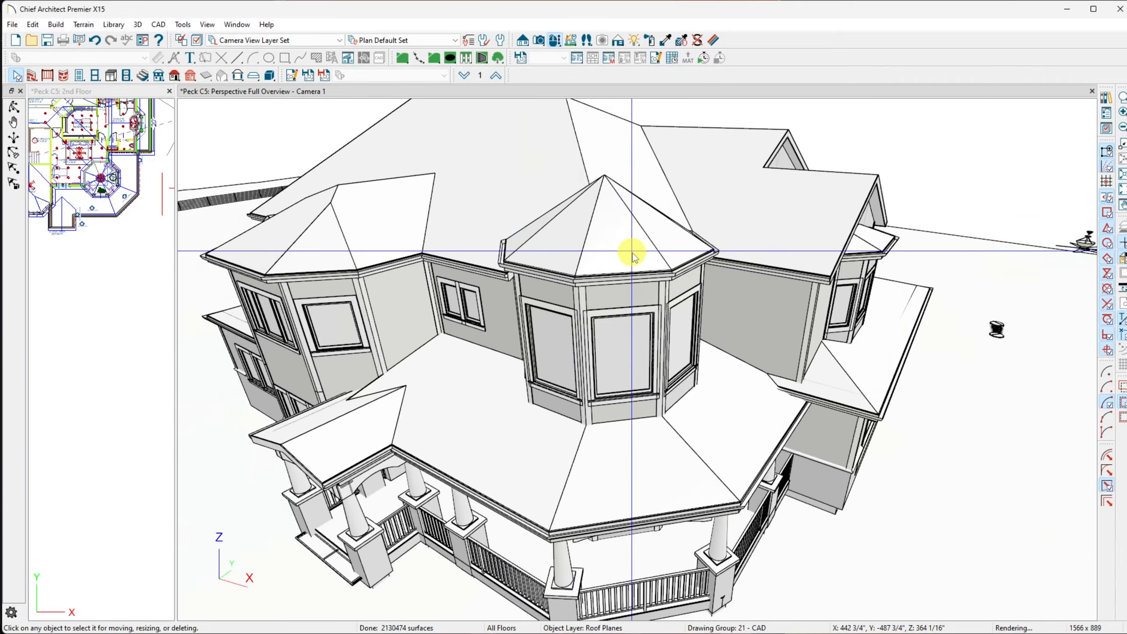
{"action": "middle_click_drag", "start_coordinate": [634, 262], "coordinate": [599, 208]}
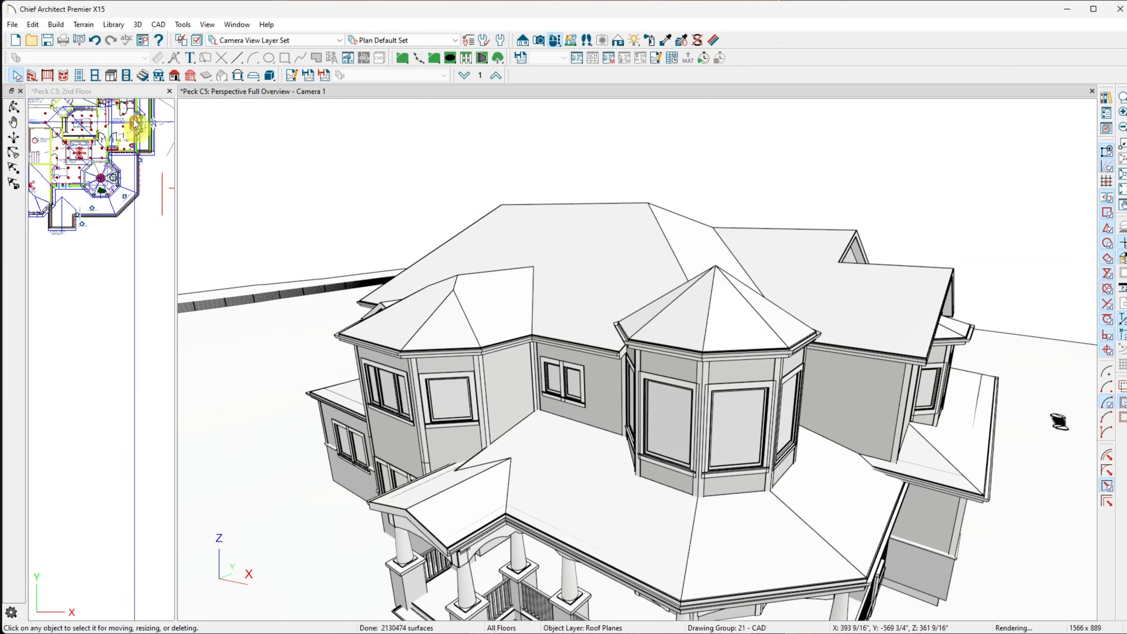
In the 2nd floor plan, change the short exterior wall adjoining the octagonal turret into a gable wall
{"action": "left_click", "coordinate": [121, 103]}
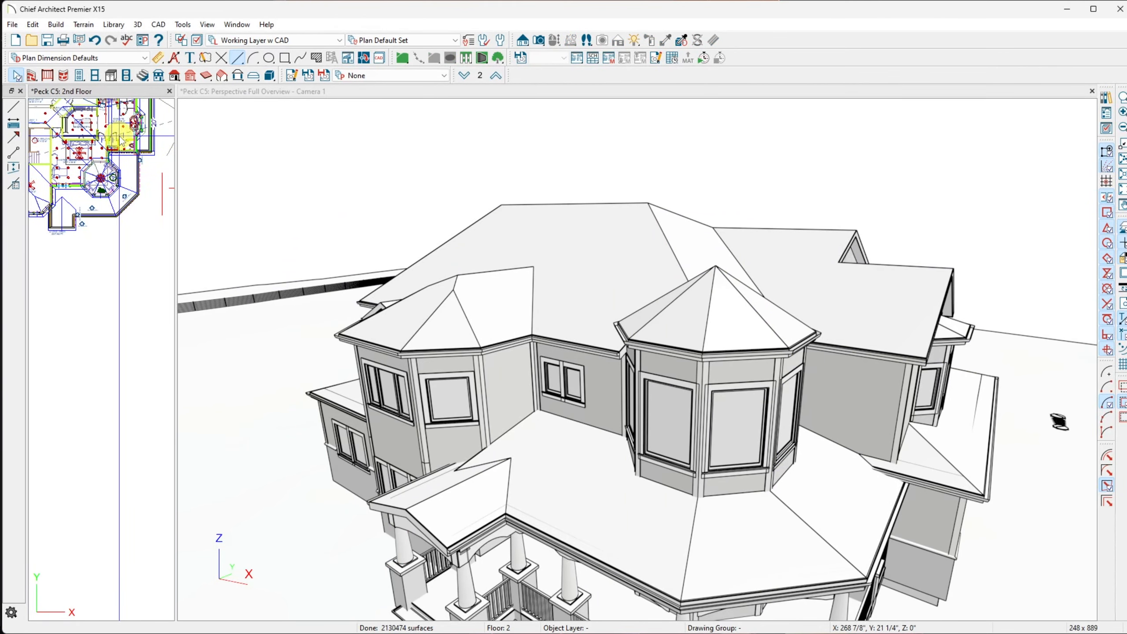
{"action": "scroll", "coordinate": [122, 141], "scroll_direction": "up", "scroll_amount": 1}
{"action": "scroll", "coordinate": [122, 142], "scroll_direction": "up", "scroll_amount": 8}
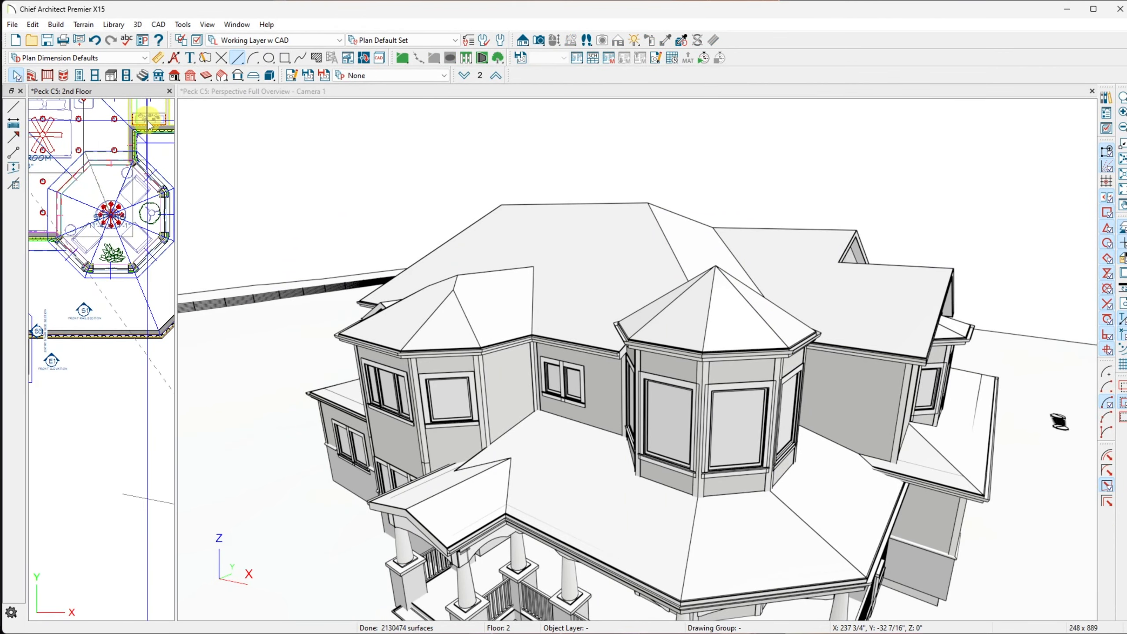
{"action": "scroll", "coordinate": [145, 133], "scroll_direction": "up", "scroll_amount": 4}
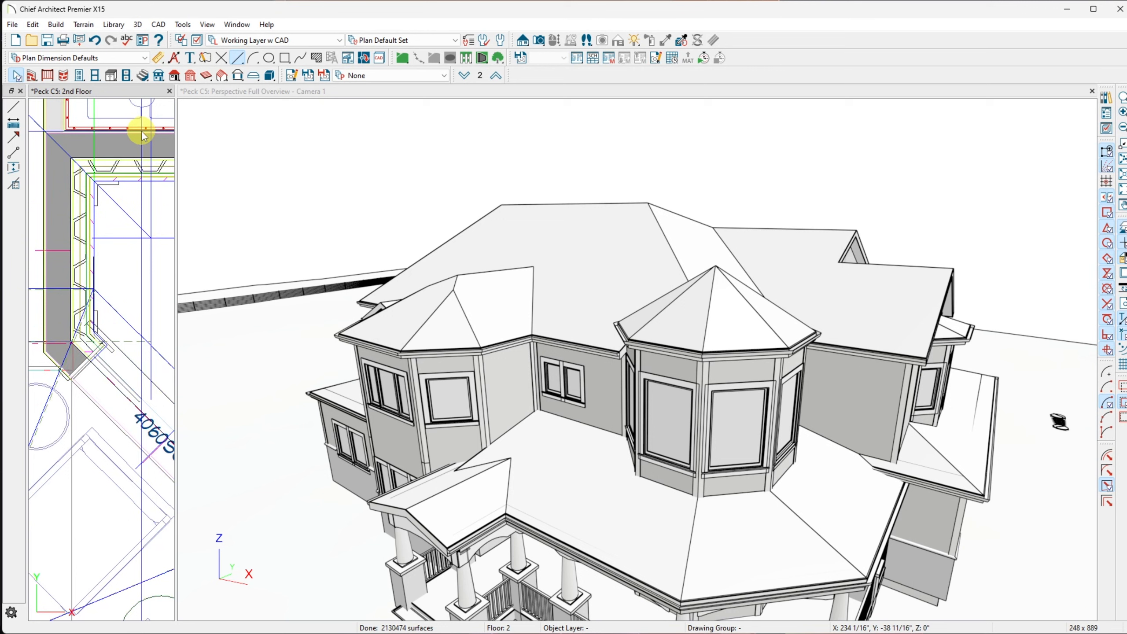
{"action": "left_click", "coordinate": [62, 224]}
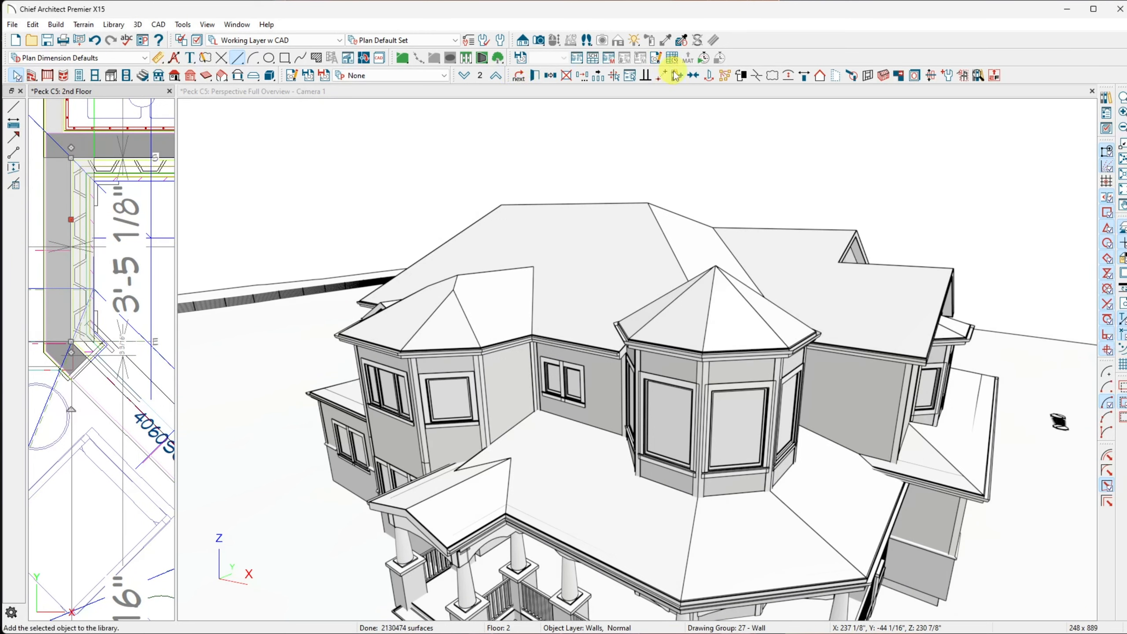
{"action": "left_click", "coordinate": [822, 77]}
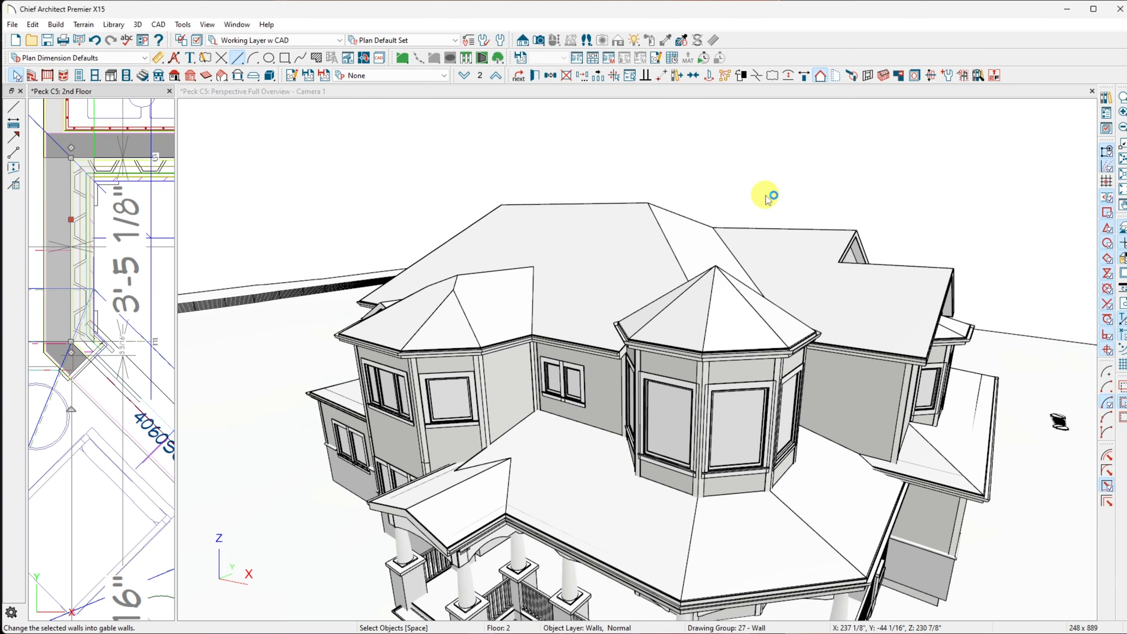
{"action": "left_click", "coordinate": [670, 90]}
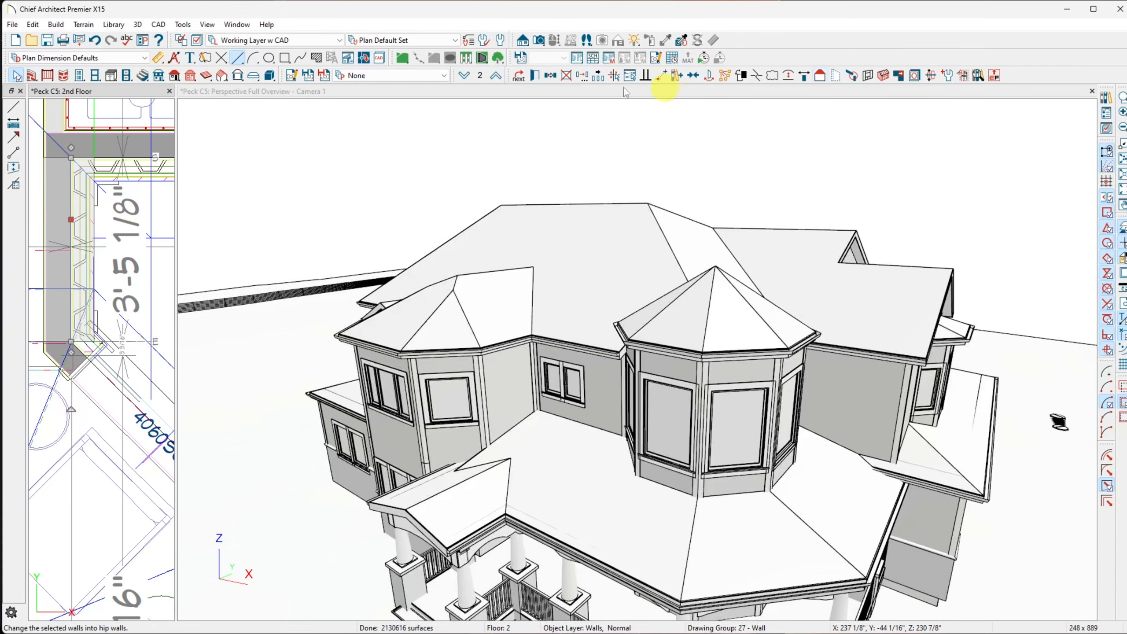
Rebuild the roof planes with Build Roof Planes and Retain Edited Automatic Roof Planes enabled, and dismiss the wall layer warning
{"action": "left_click", "coordinate": [56, 24]}
{"action": "mouse_move", "coordinate": [72, 119]}
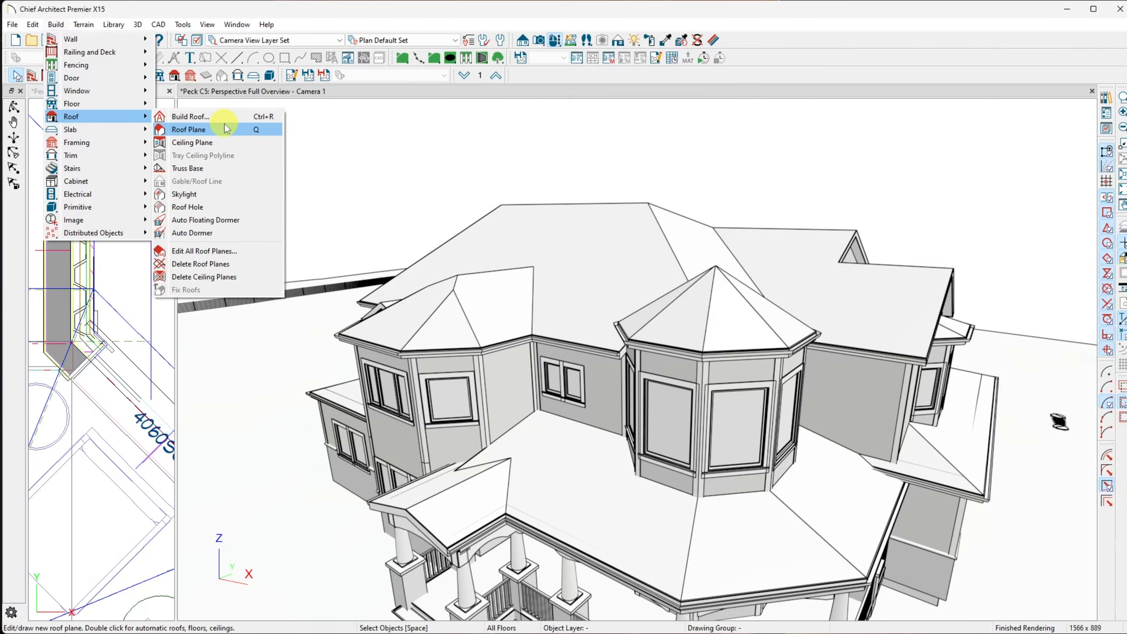
{"action": "left_click", "coordinate": [246, 117]}
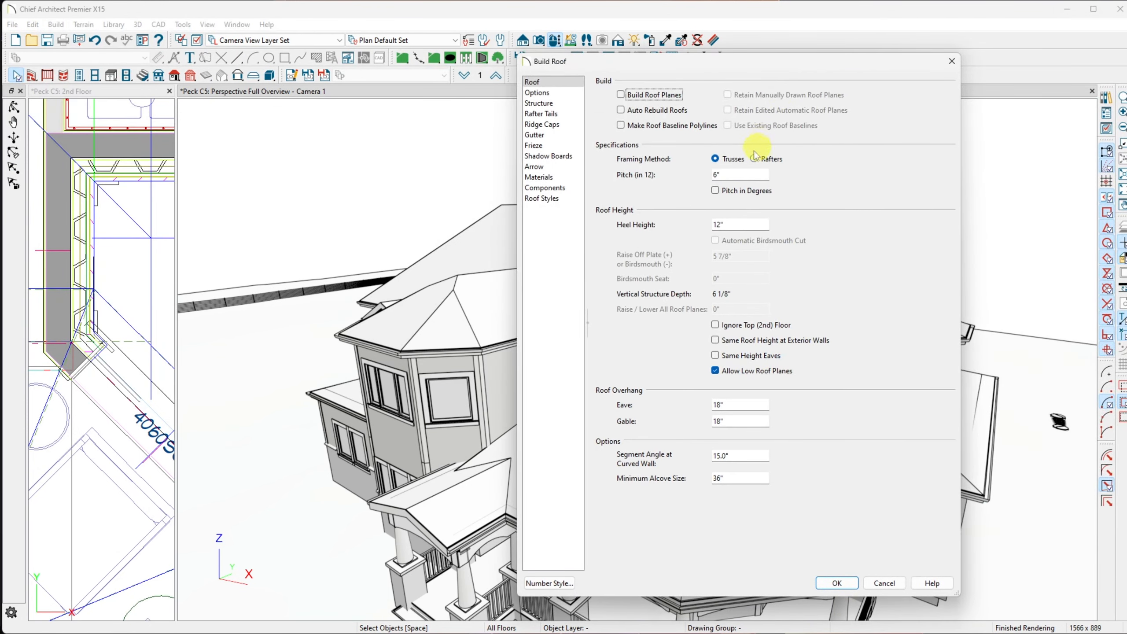
{"action": "left_click", "coordinate": [620, 95]}
{"action": "left_click", "coordinate": [742, 112]}
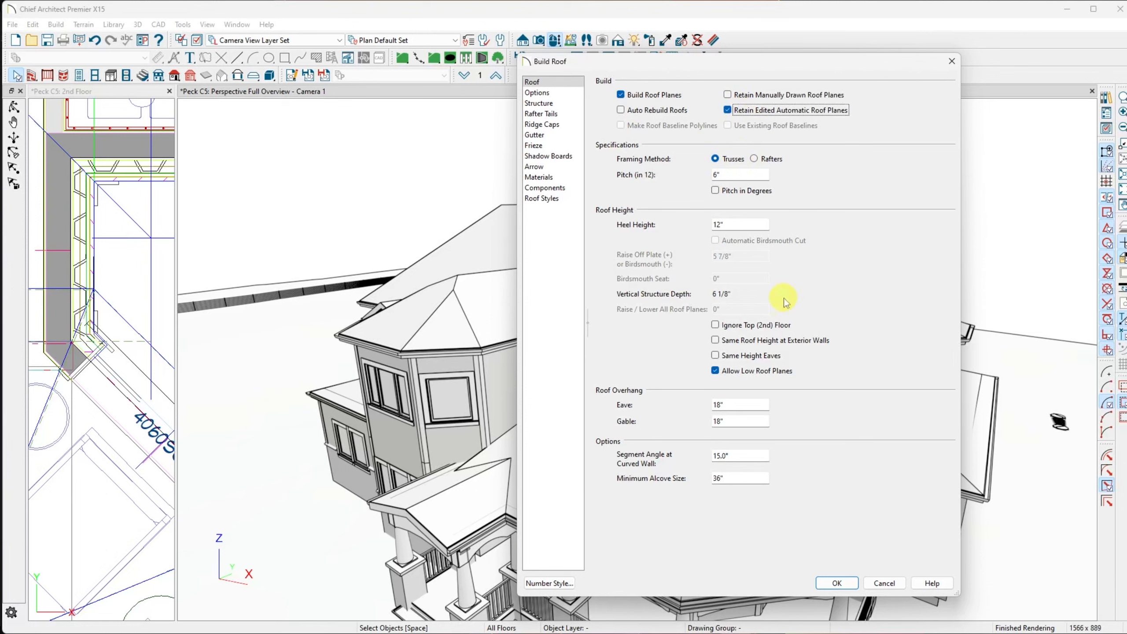
{"action": "left_click", "coordinate": [837, 578]}
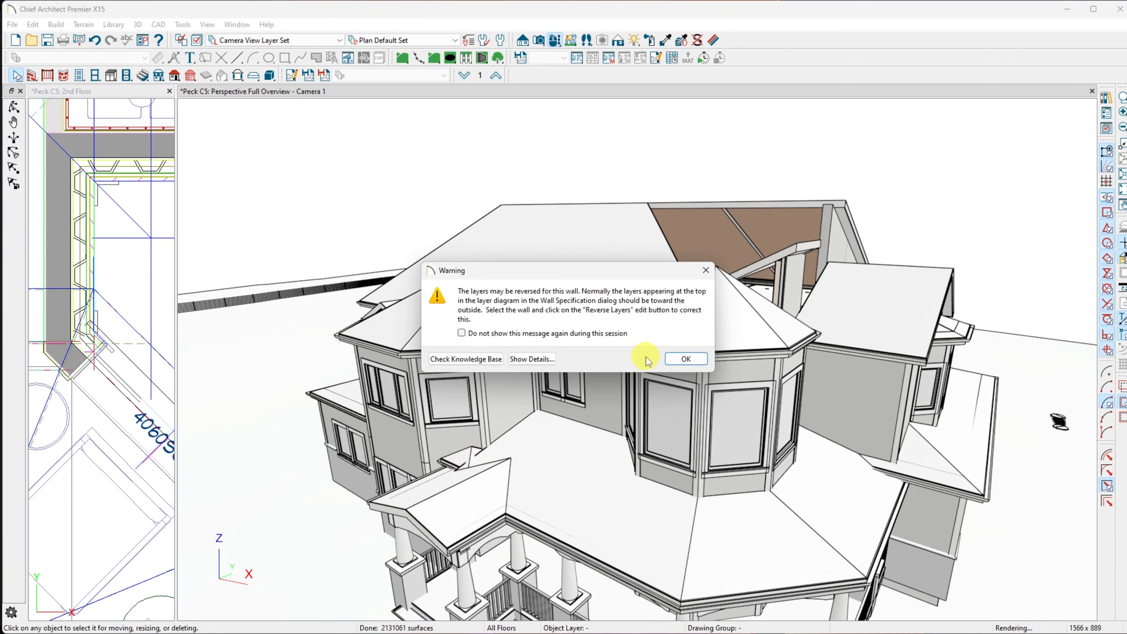
{"action": "left_click", "coordinate": [683, 360]}
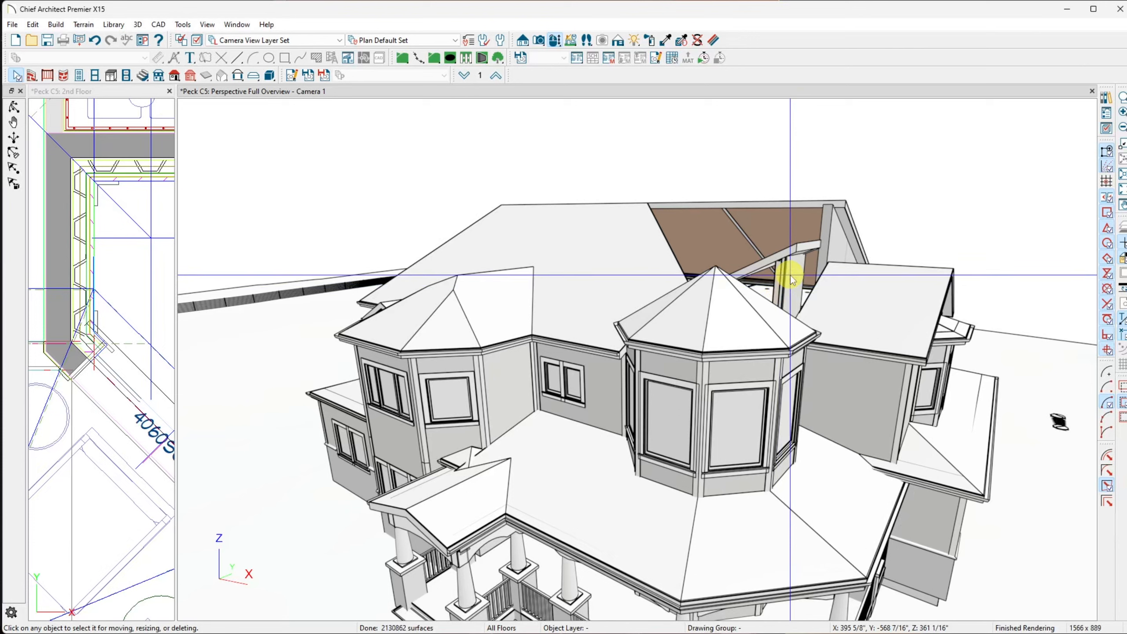
Change the attic wall behind the turret roof into a gable wall in the 3D view, agreeing to retain the automatically generated wall
{"action": "left_click", "coordinate": [791, 280]}
{"action": "double_click", "coordinate": [791, 279]}
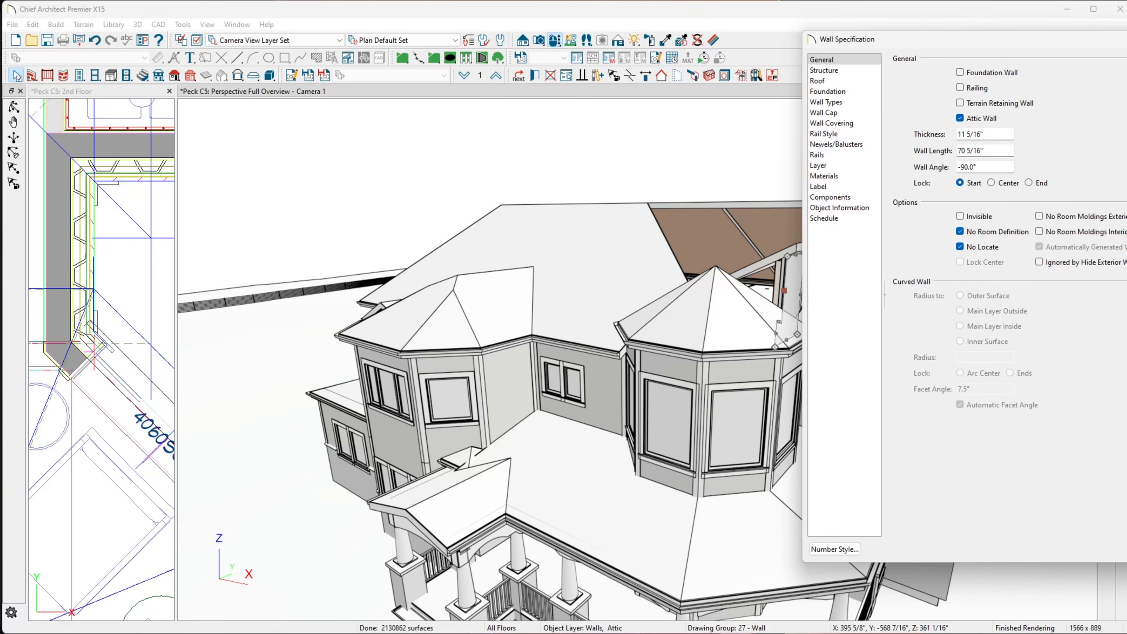
{"action": "key", "text": "Escape"}
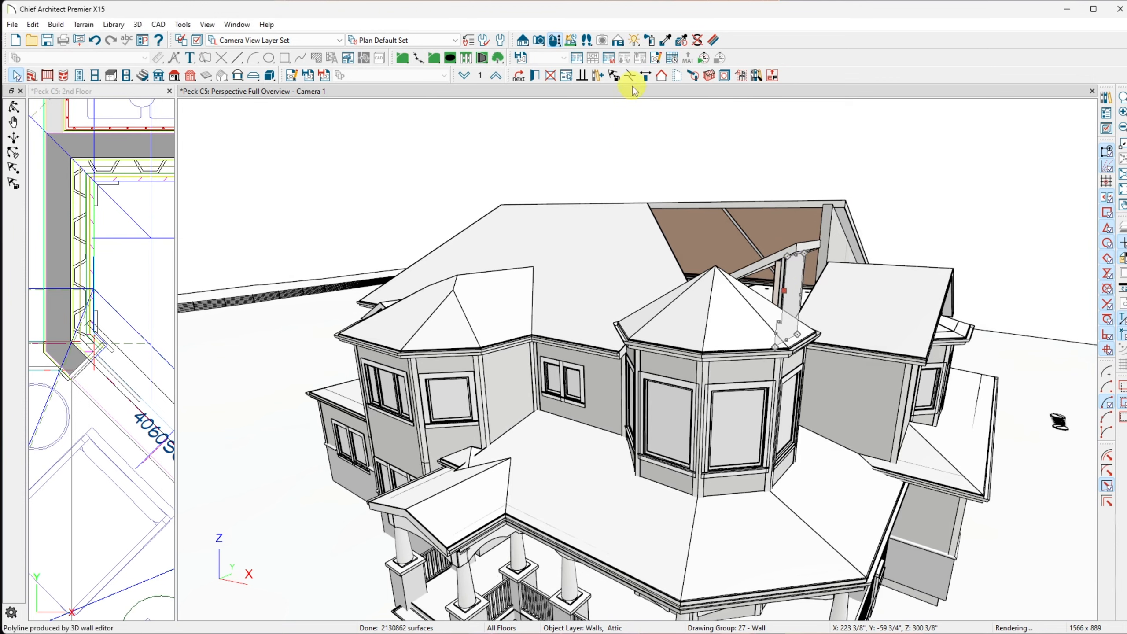
{"action": "left_click", "coordinate": [662, 76]}
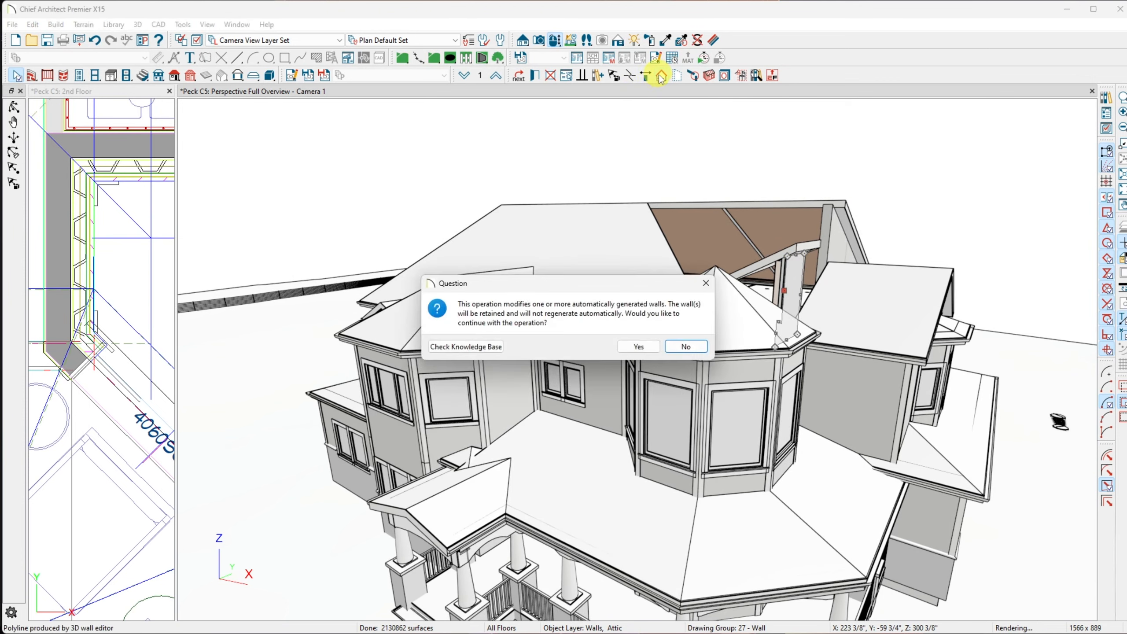
{"action": "left_click", "coordinate": [642, 347]}
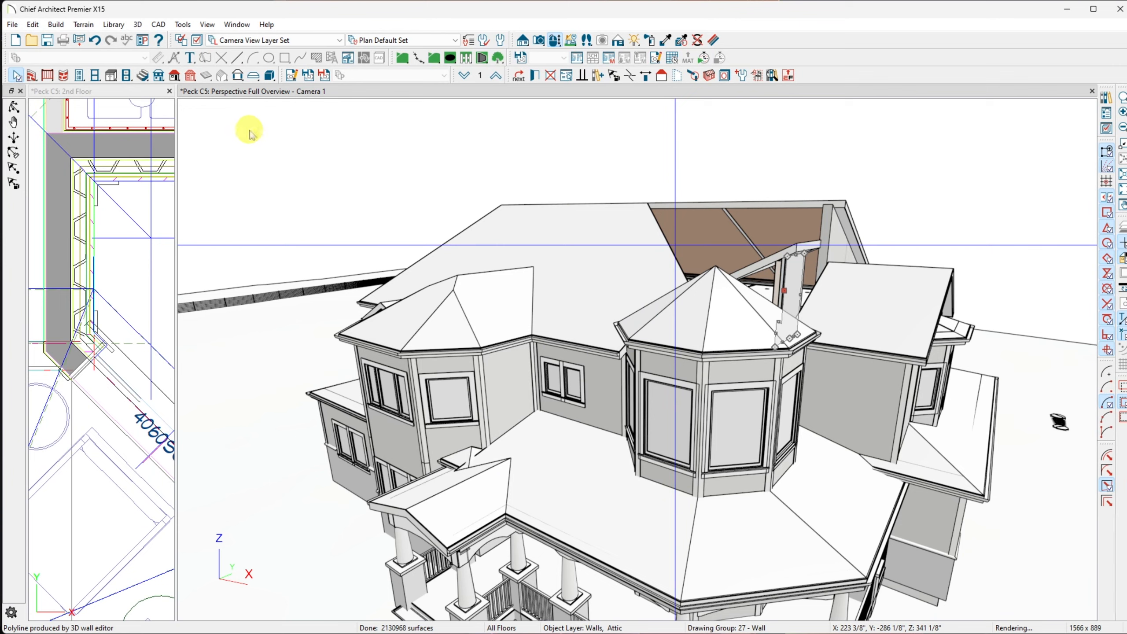
Rebuild the roof with Build Roof Planes and Retain Edited Automatic Roof Planes enabled, and dismiss the reversed wall layers warning
{"action": "left_click", "coordinate": [56, 24]}
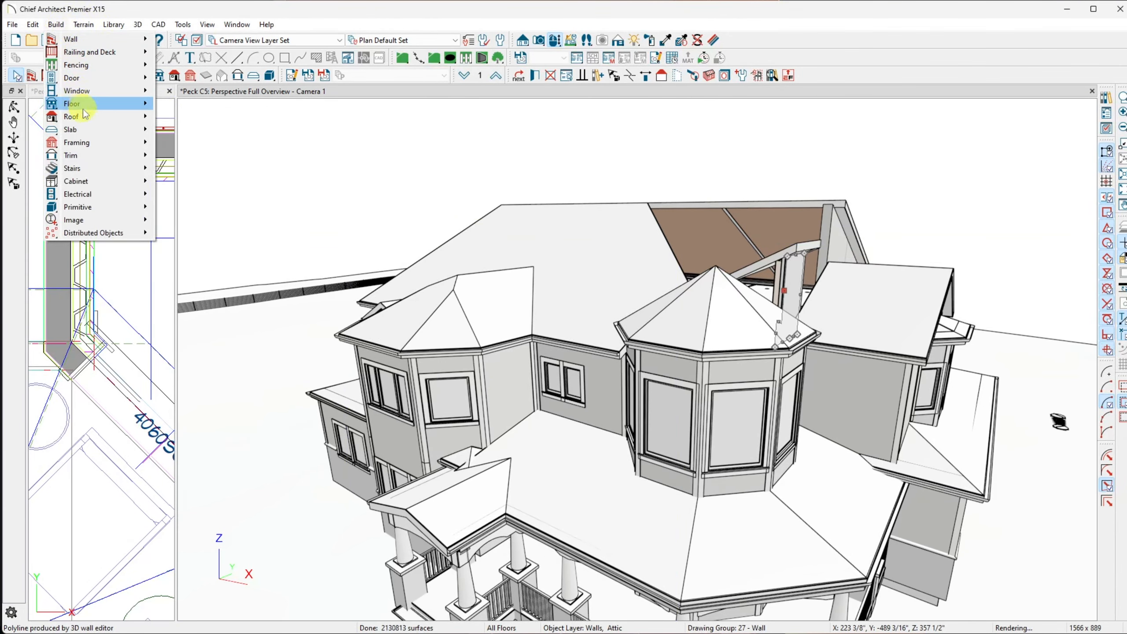
{"action": "mouse_move", "coordinate": [86, 118]}
{"action": "left_click", "coordinate": [186, 117]}
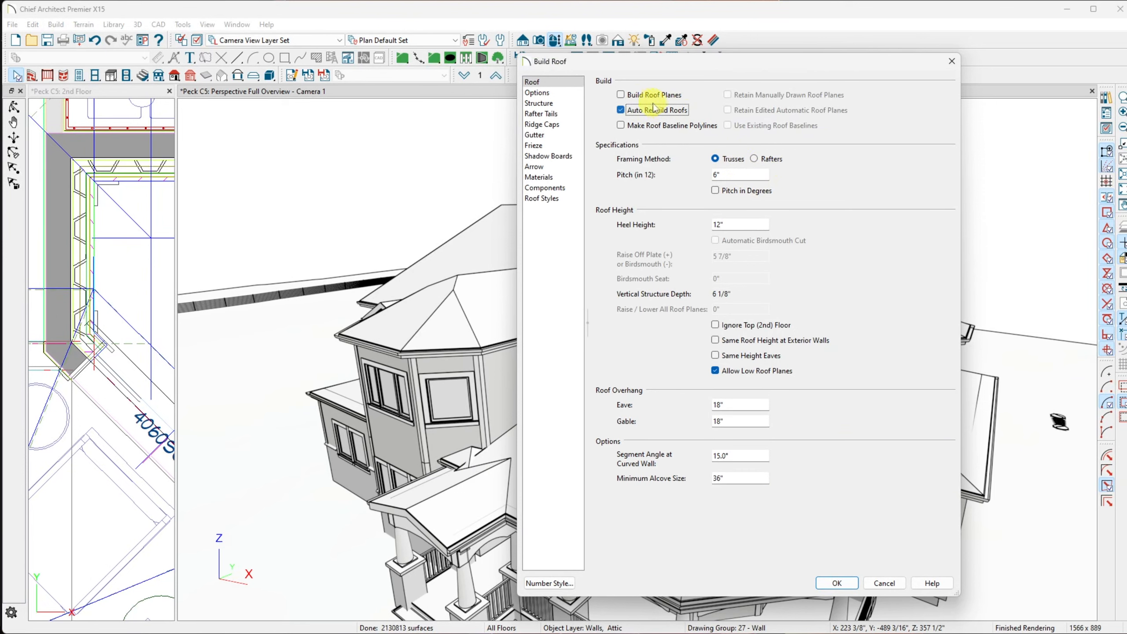
{"action": "left_click", "coordinate": [620, 94]}
{"action": "left_click", "coordinate": [738, 111]}
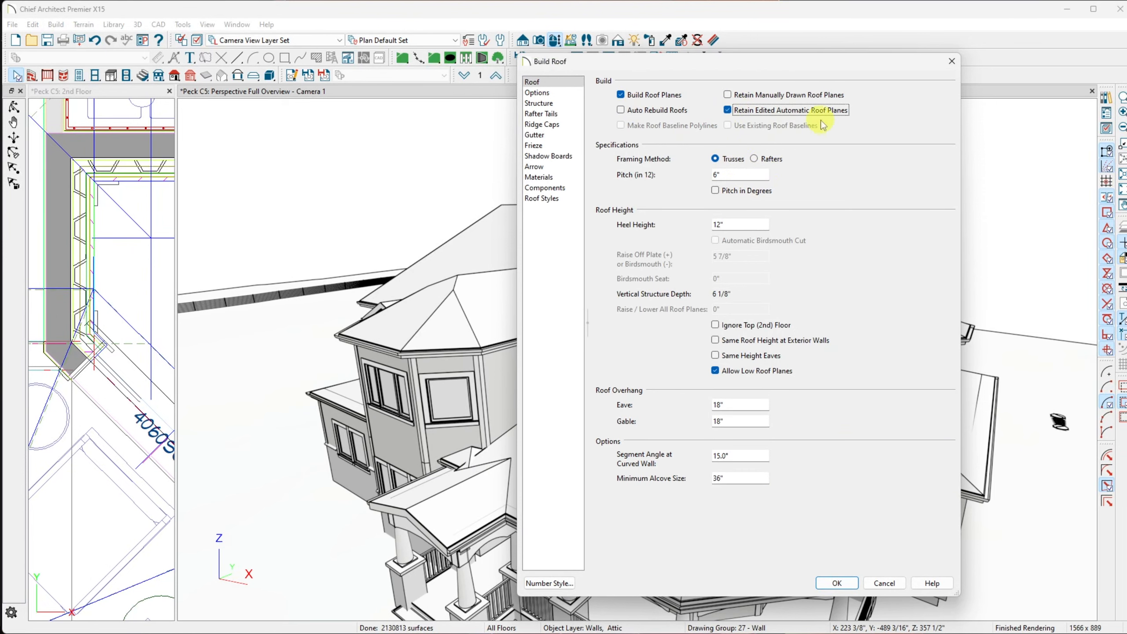
{"action": "left_click", "coordinate": [839, 583]}
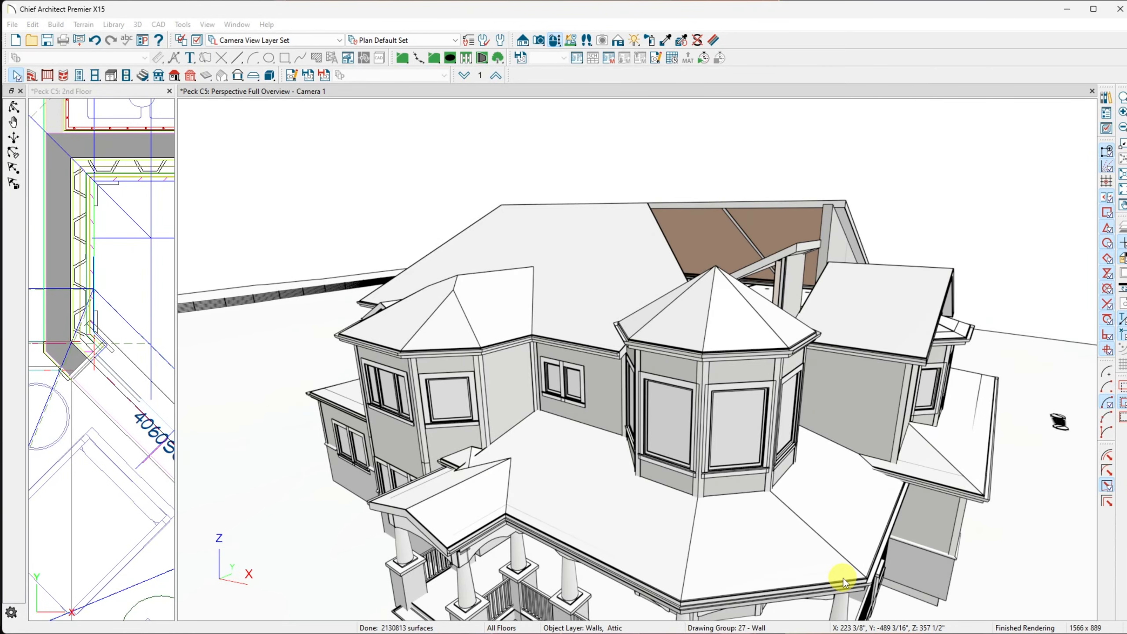
{"action": "left_click", "coordinate": [888, 458]}
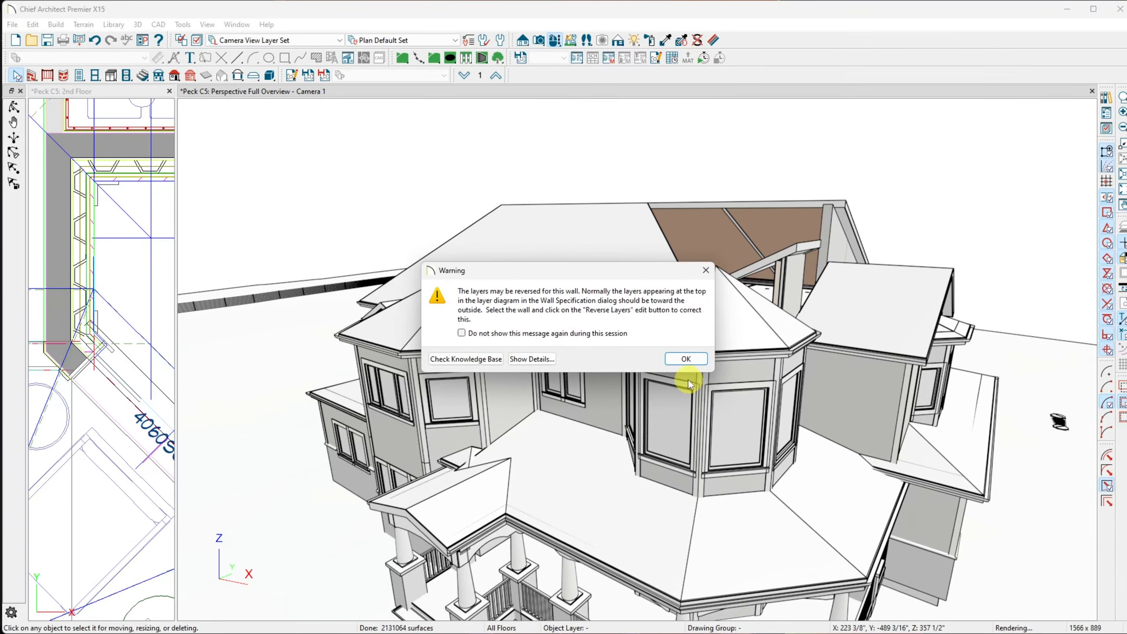
{"action": "left_click", "coordinate": [683, 359]}
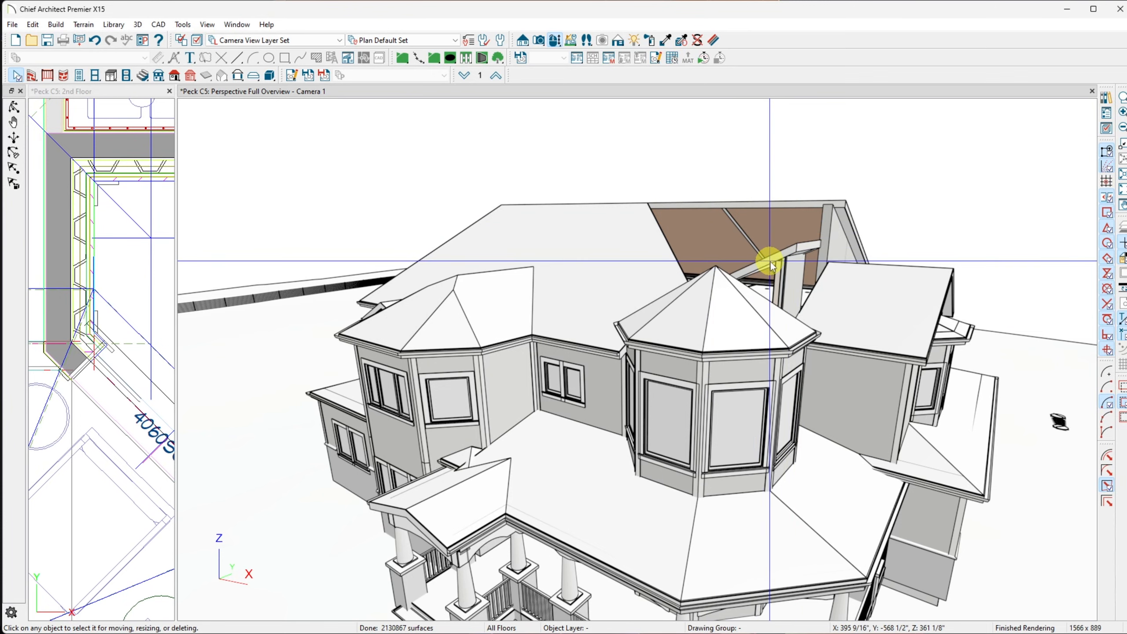
Enlarge the perspective camera view by narrowing the 2nd floor plan view and closing the active layer display options
{"action": "middle_click_drag", "start_coordinate": [770, 261], "coordinate": [687, 205]}
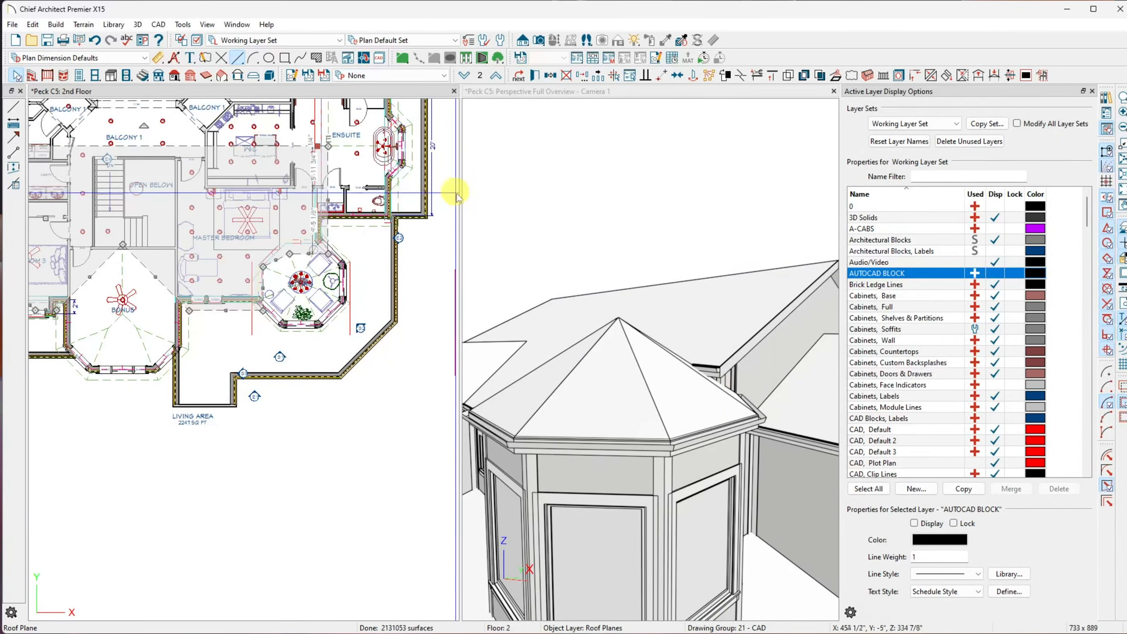
{"action": "left_click_drag", "start_coordinate": [447, 206], "coordinate": [84, 178]}
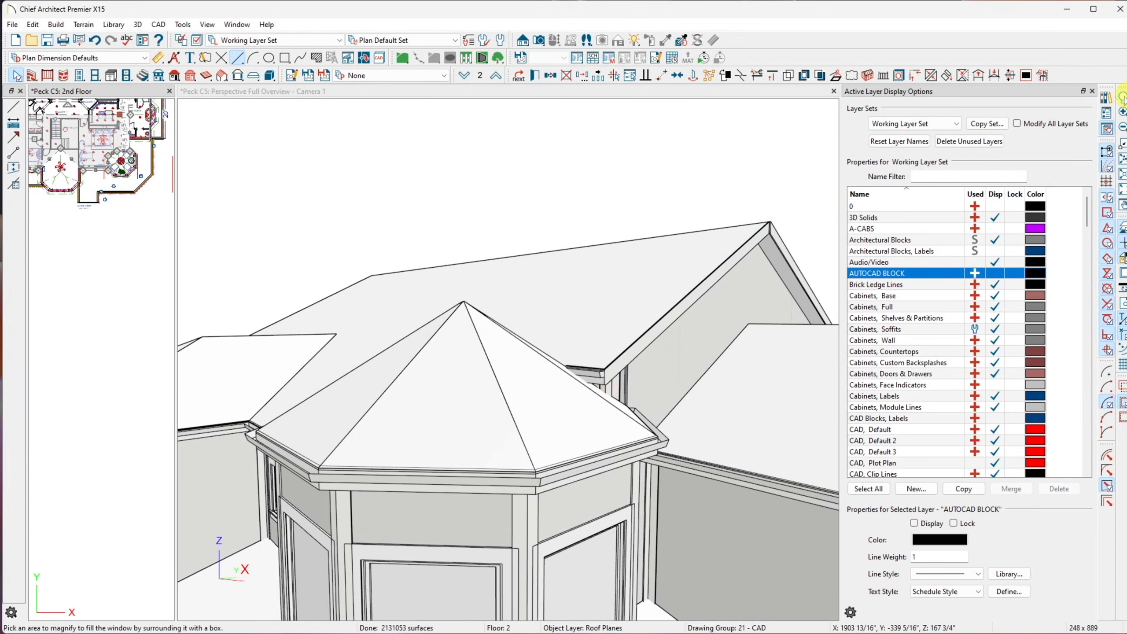
{"action": "left_click", "coordinate": [1092, 91]}
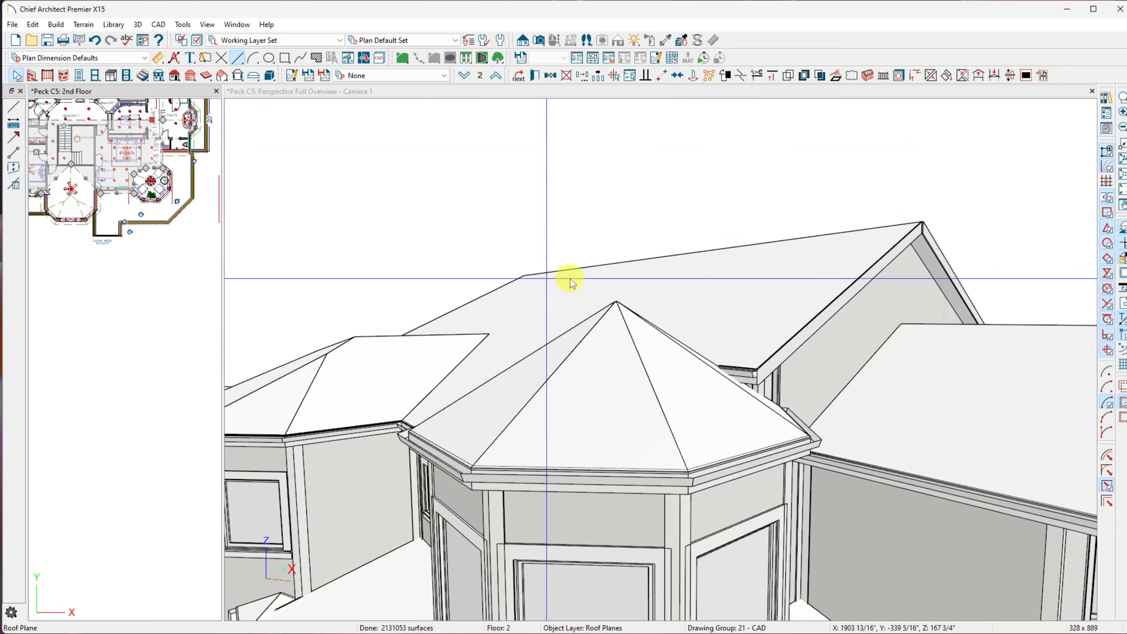
Examine from several angles how the main roof planes meet the octagonal turret roof and the adjoining side gable
{"action": "scroll", "coordinate": [651, 314], "scroll_direction": "down", "scroll_amount": 2}
{"action": "key", "text": "Escape"}
{"action": "left_click", "coordinate": [645, 313]}
{"action": "middle_click_drag", "start_coordinate": [644, 314], "coordinate": [862, 439]}
{"action": "left_click", "coordinate": [695, 197]}
{"action": "left_click_drag", "start_coordinate": [822, 433], "coordinate": [817, 438]}
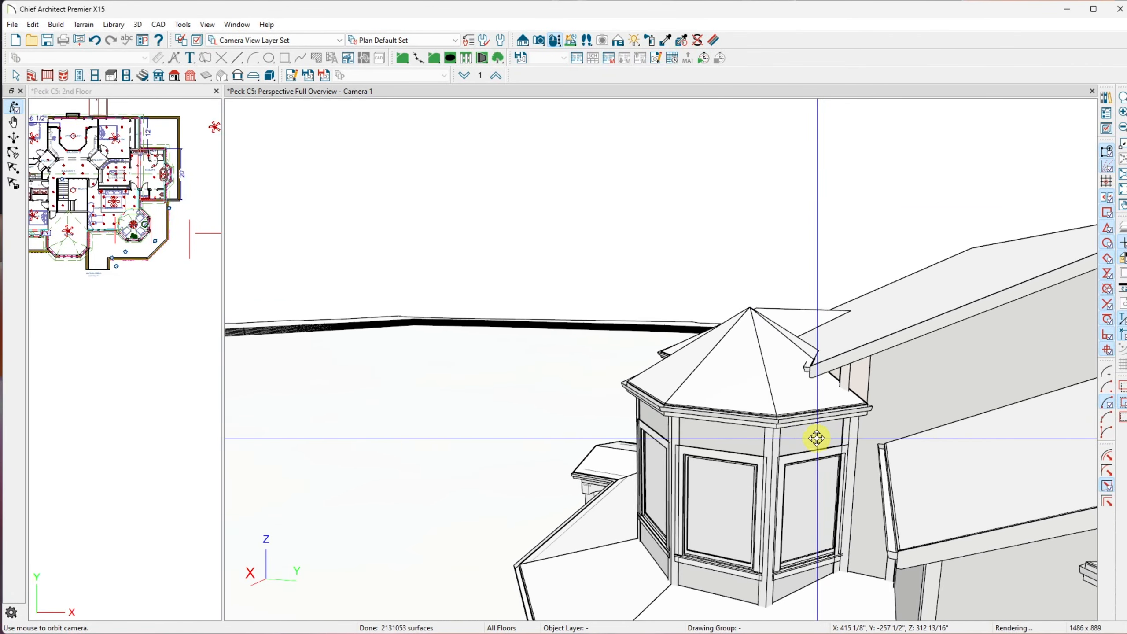
{"action": "left_click_drag", "start_coordinate": [816, 438], "coordinate": [703, 253]}
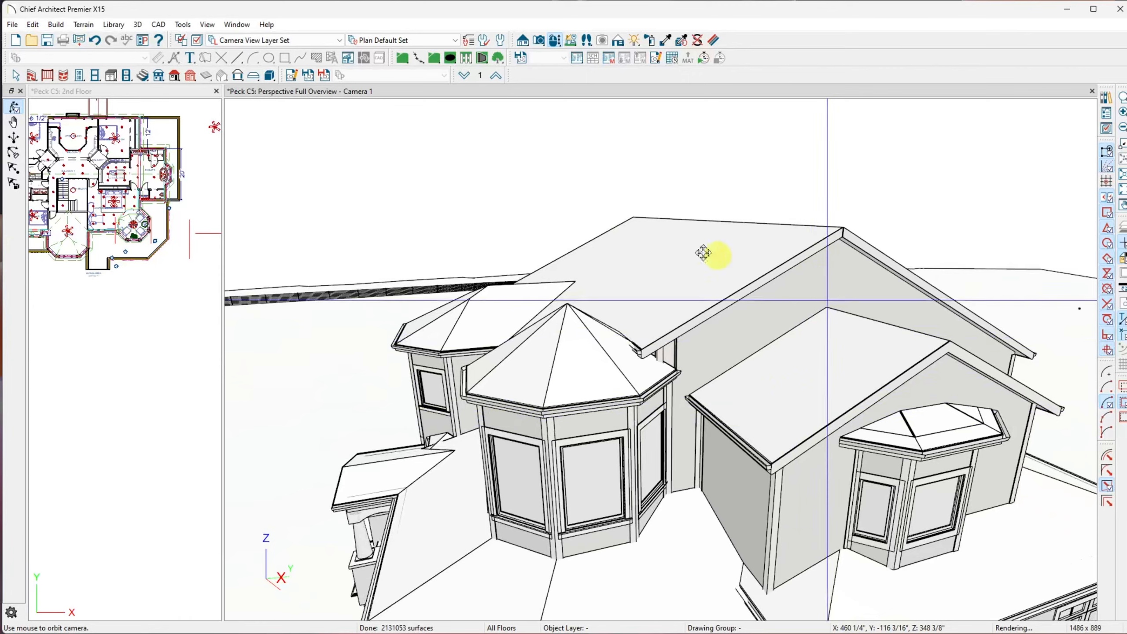
{"action": "key", "text": "space"}
{"action": "left_click_drag", "start_coordinate": [802, 283], "coordinate": [802, 283]}
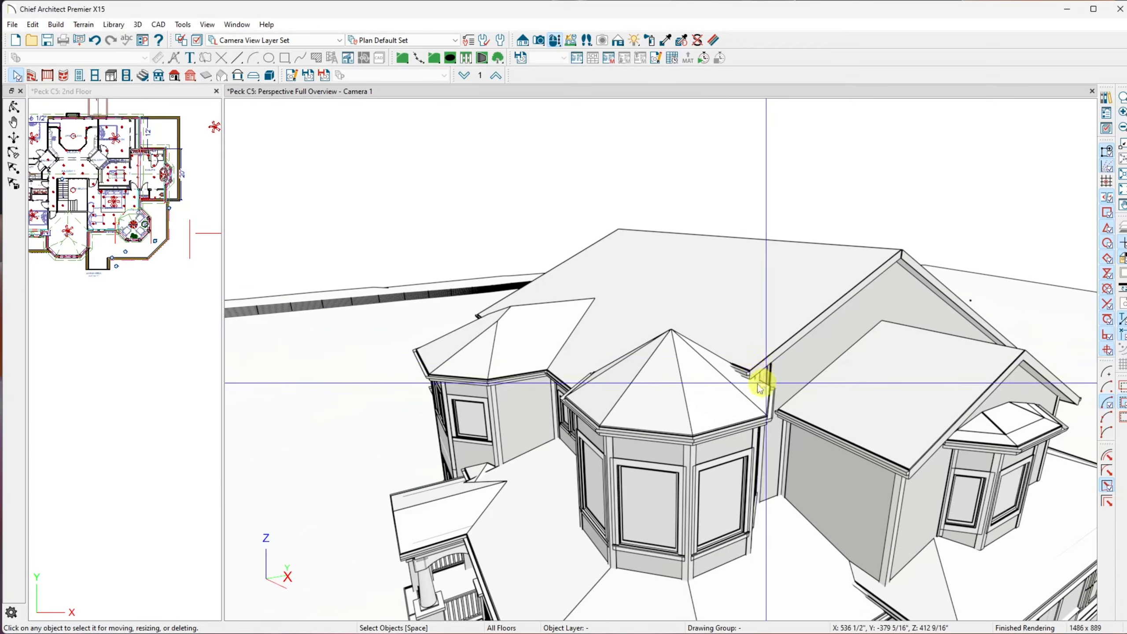
Delete the small stray roof plane where the front porch roof meets the wall of the front bay
{"action": "middle_click_drag", "start_coordinate": [765, 388], "coordinate": [322, 503]}
{"action": "key", "text": "space"}
{"action": "left_click", "coordinate": [285, 521]}
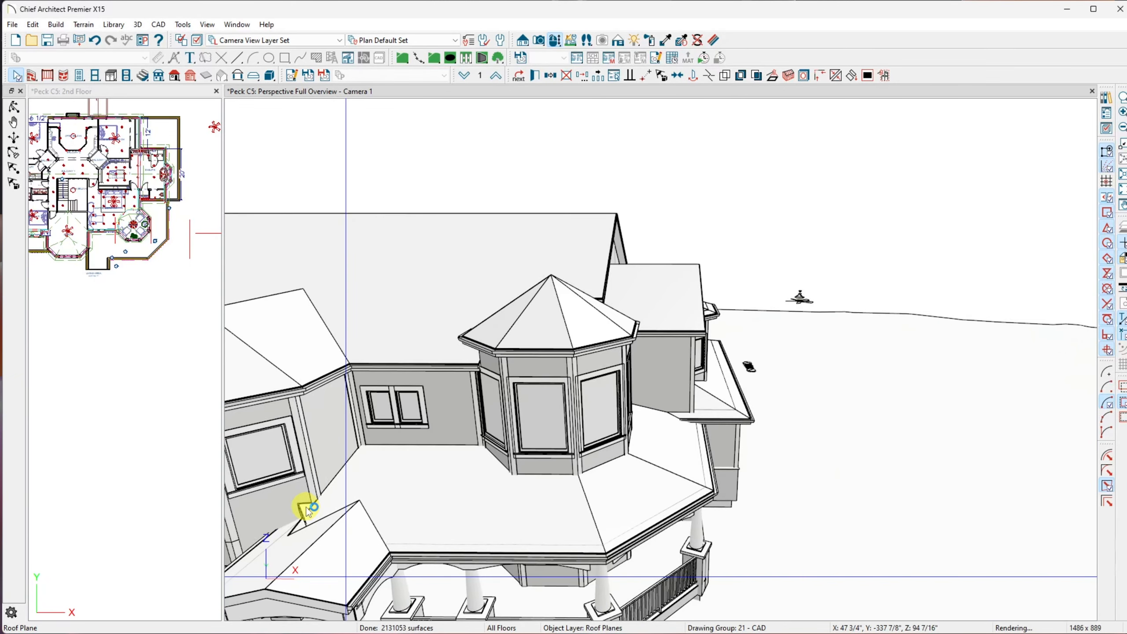
{"action": "left_click", "coordinate": [306, 509]}
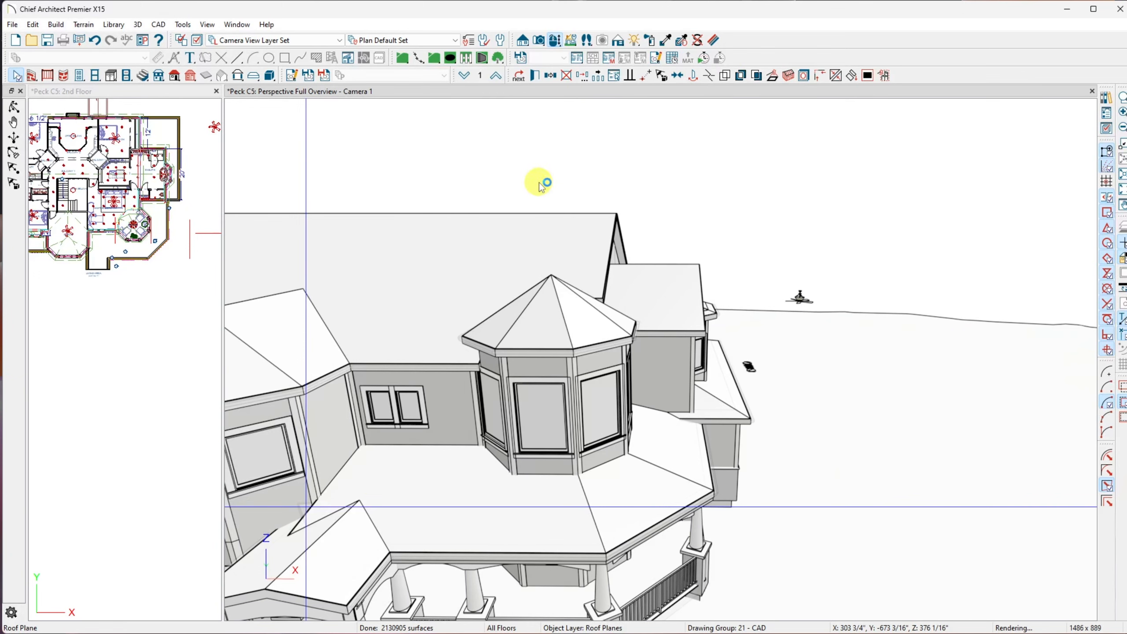
{"action": "left_click", "coordinate": [785, 195]}
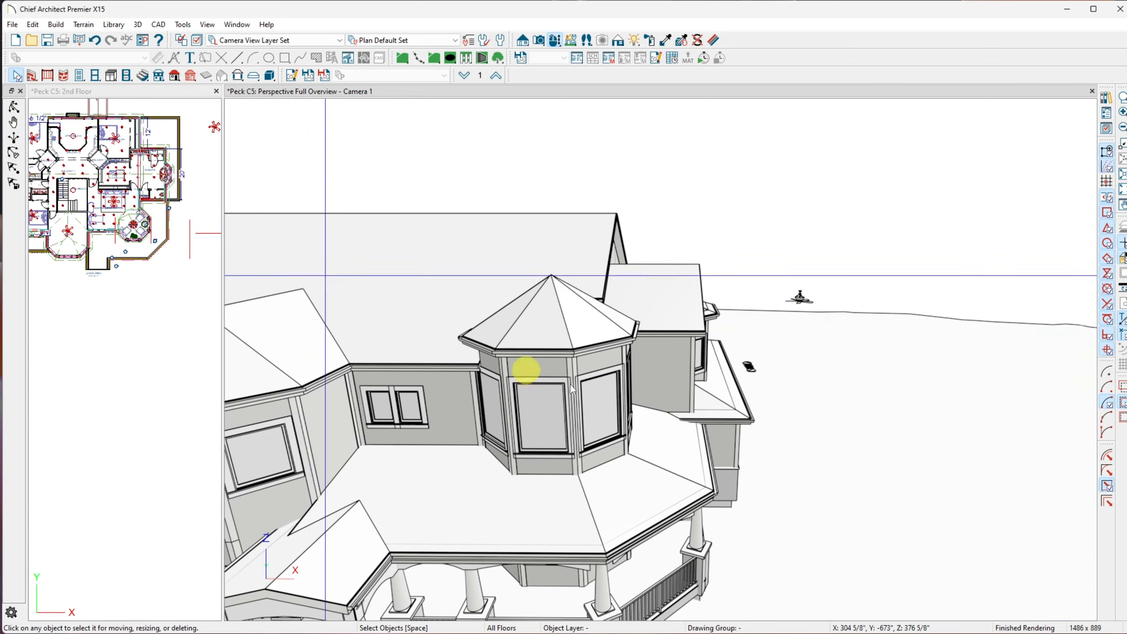
Turn off the display of the Terrain Perimeter layer in the Camera View Layer Set
{"action": "middle_click_drag", "start_coordinate": [633, 293], "coordinate": [795, 234]}
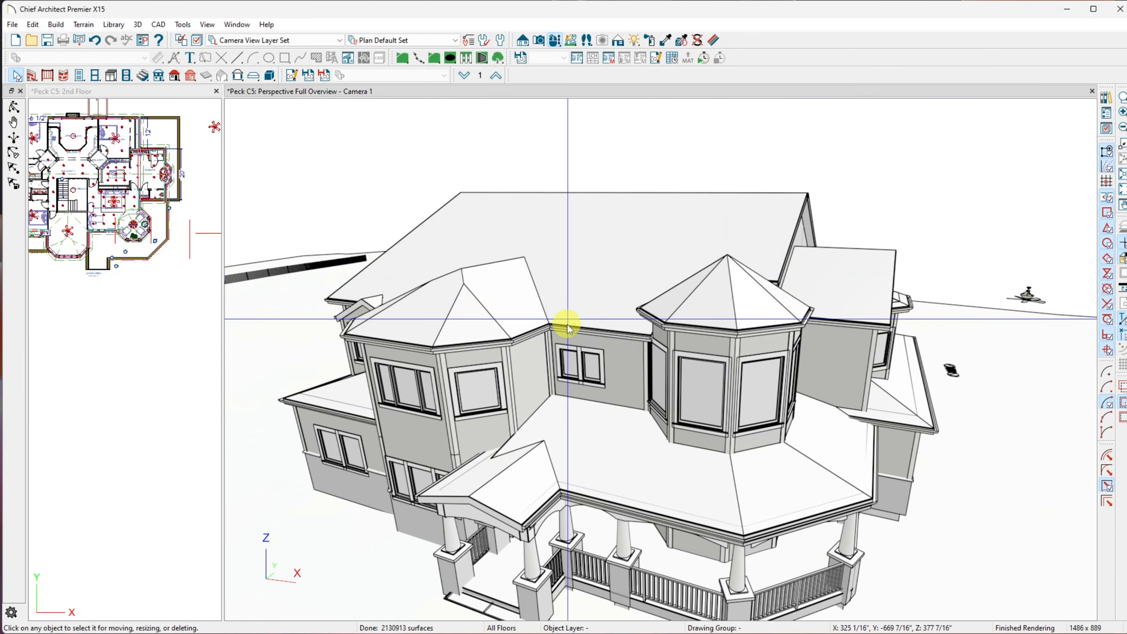
{"action": "middle_click_drag", "start_coordinate": [568, 327], "coordinate": [625, 321]}
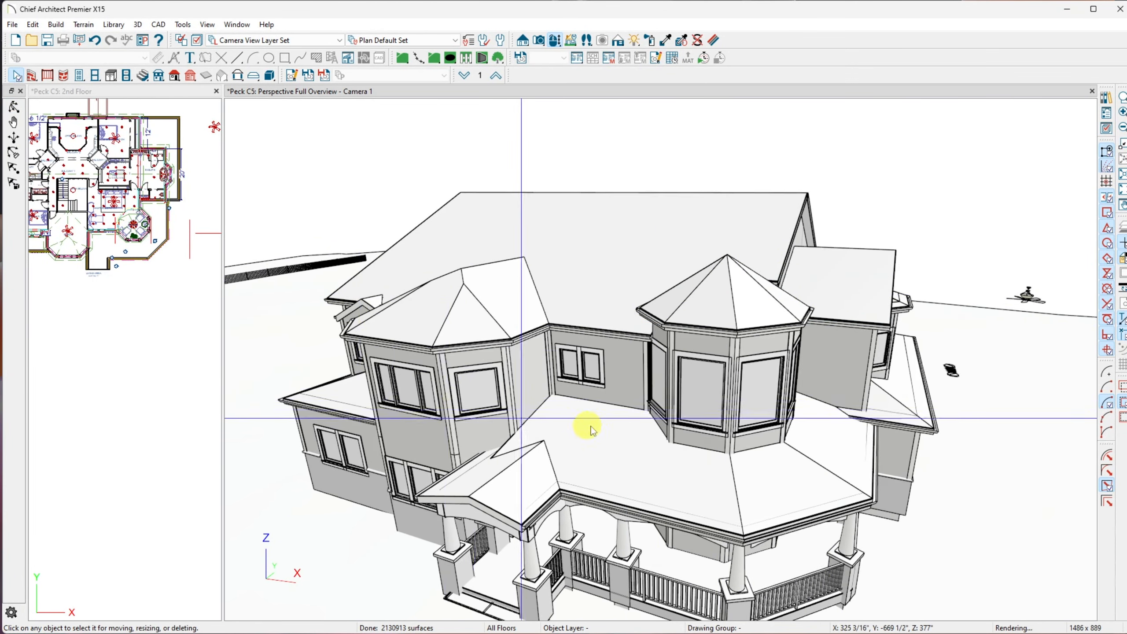
{"action": "middle_click_drag", "start_coordinate": [642, 426], "coordinate": [477, 449]}
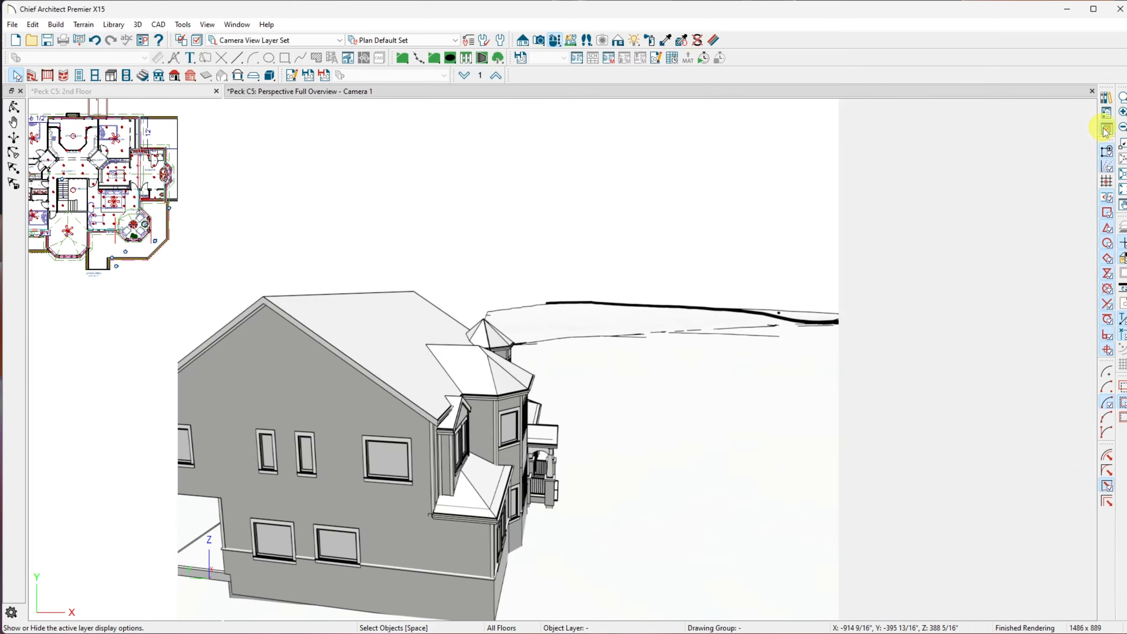
{"action": "left_click", "coordinate": [1107, 128]}
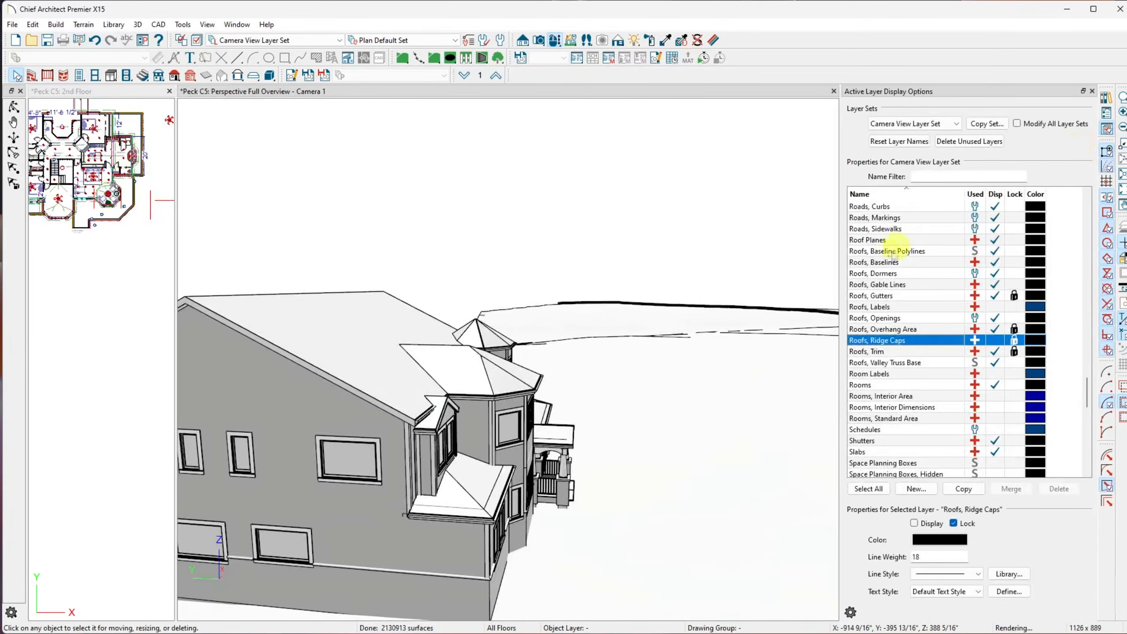
{"action": "scroll", "coordinate": [885, 411], "scroll_direction": "down", "scroll_amount": 5}
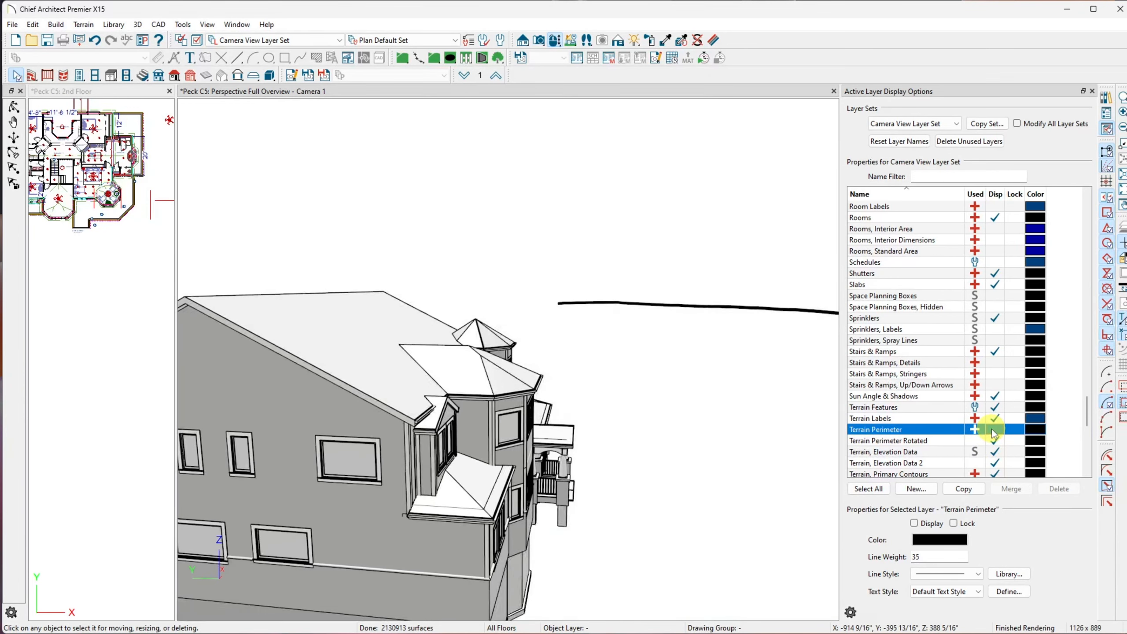
{"action": "middle_click_drag", "start_coordinate": [585, 402], "coordinate": [612, 382]}
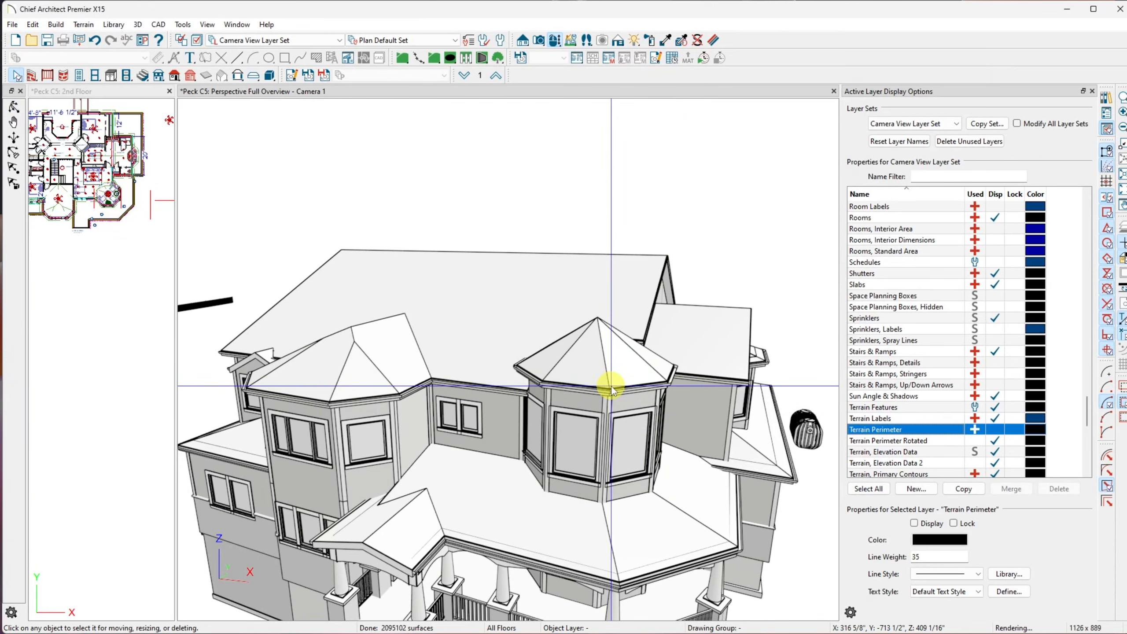